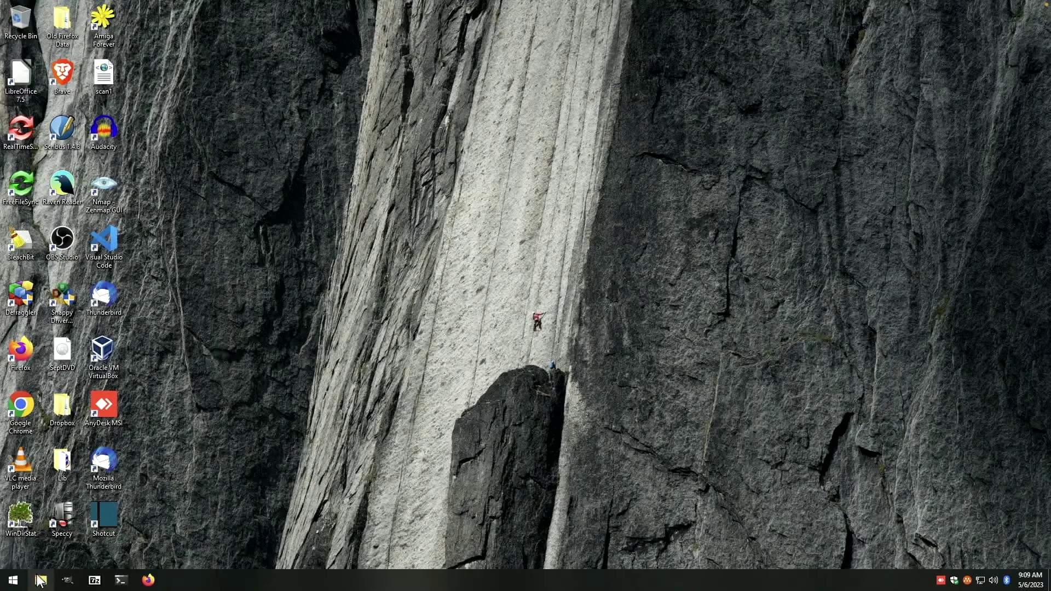
Open an administrator PowerShell session and run winget search wingetui
{"action": "right_click", "coordinate": [13, 582]}
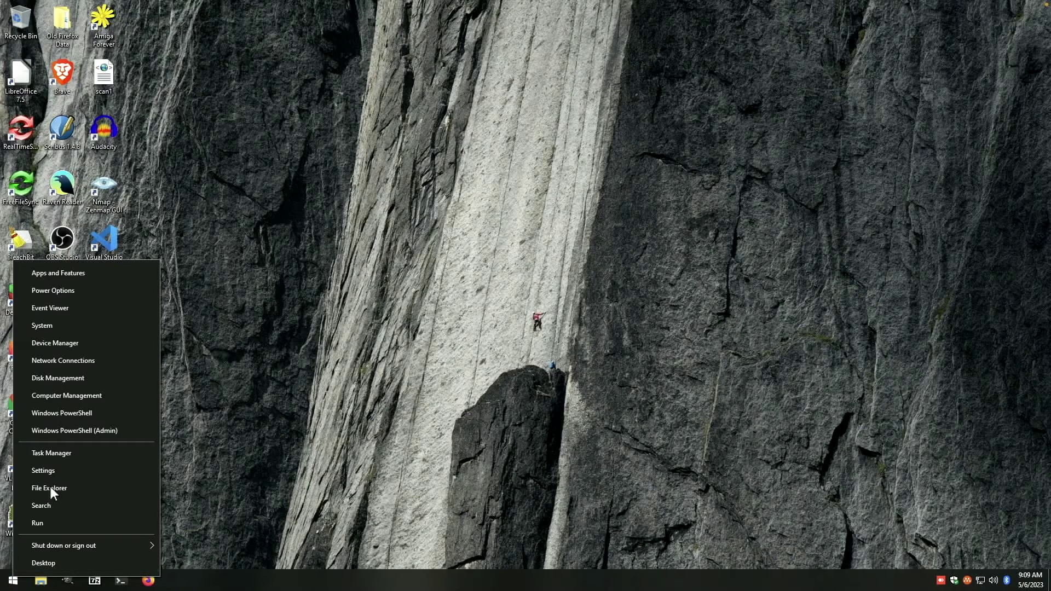
{"action": "left_click", "coordinate": [79, 430]}
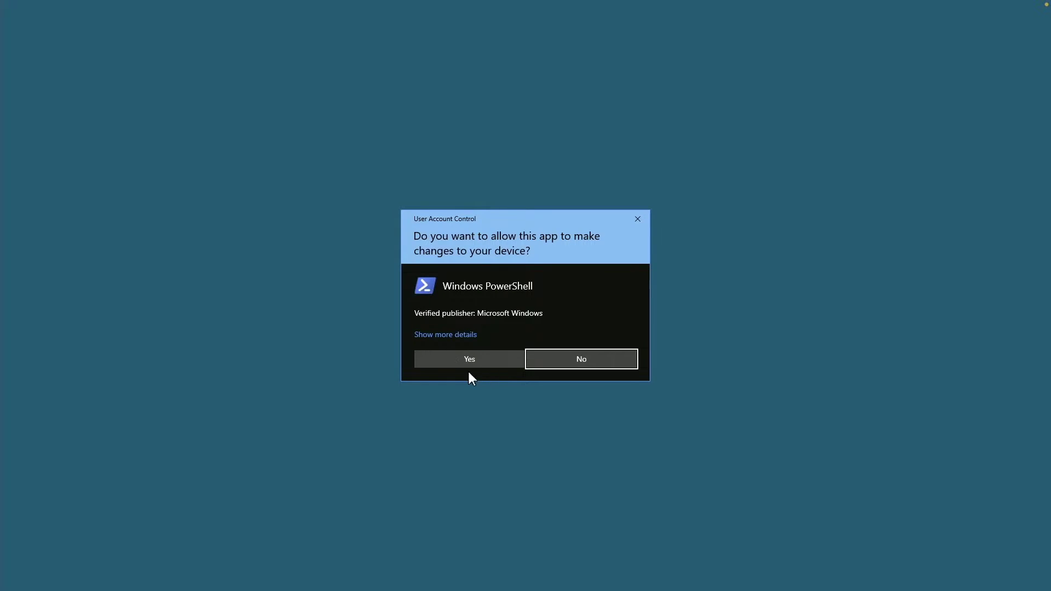
{"action": "left_click", "coordinate": [462, 359]}
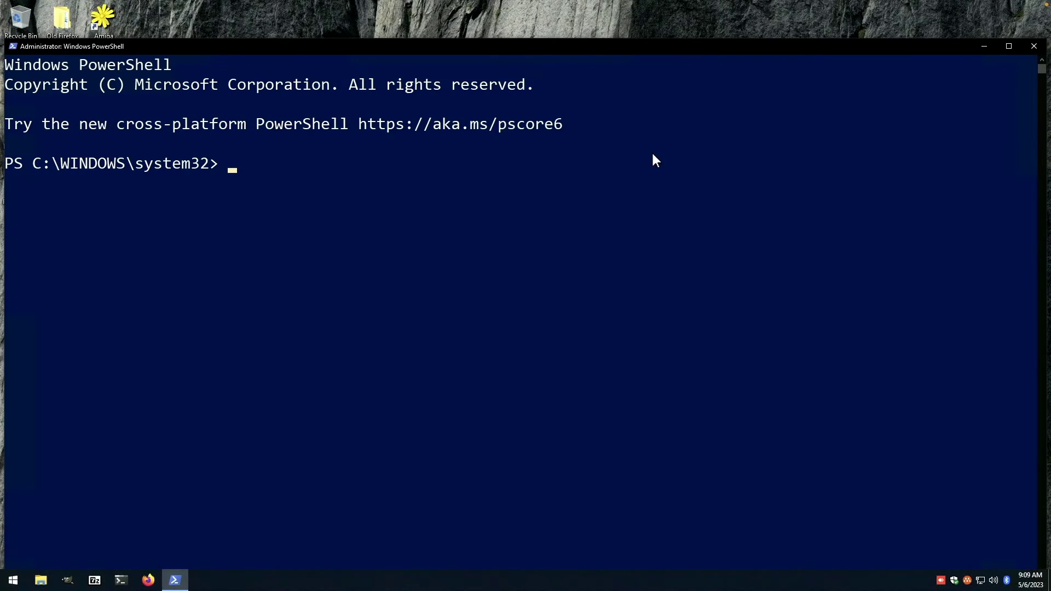
{"action": "type", "text": "winget search"}
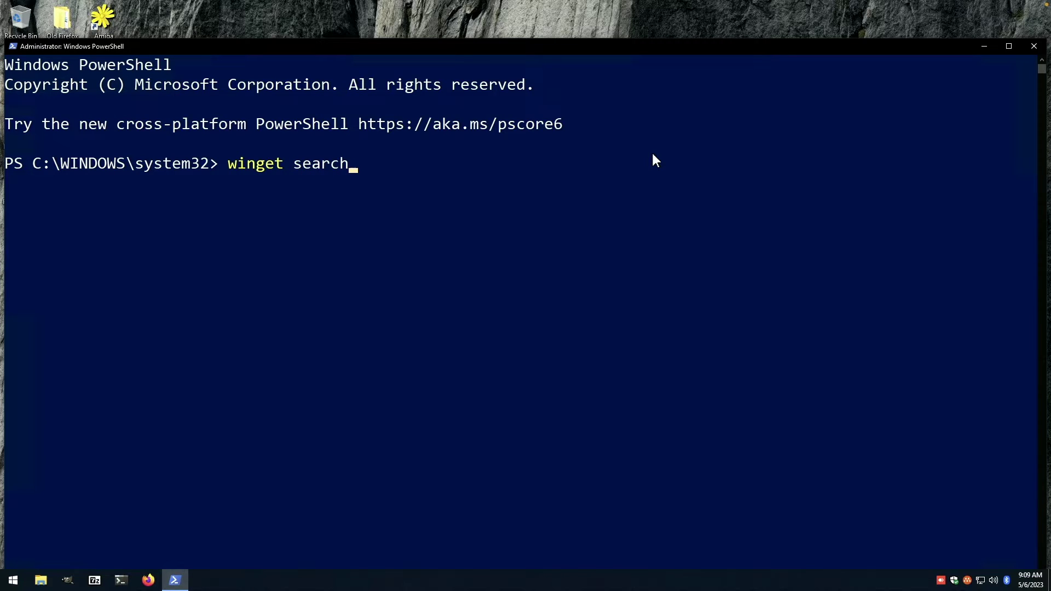
{"action": "type", "text": " wingetui"}
{"action": "key", "text": "Return"}
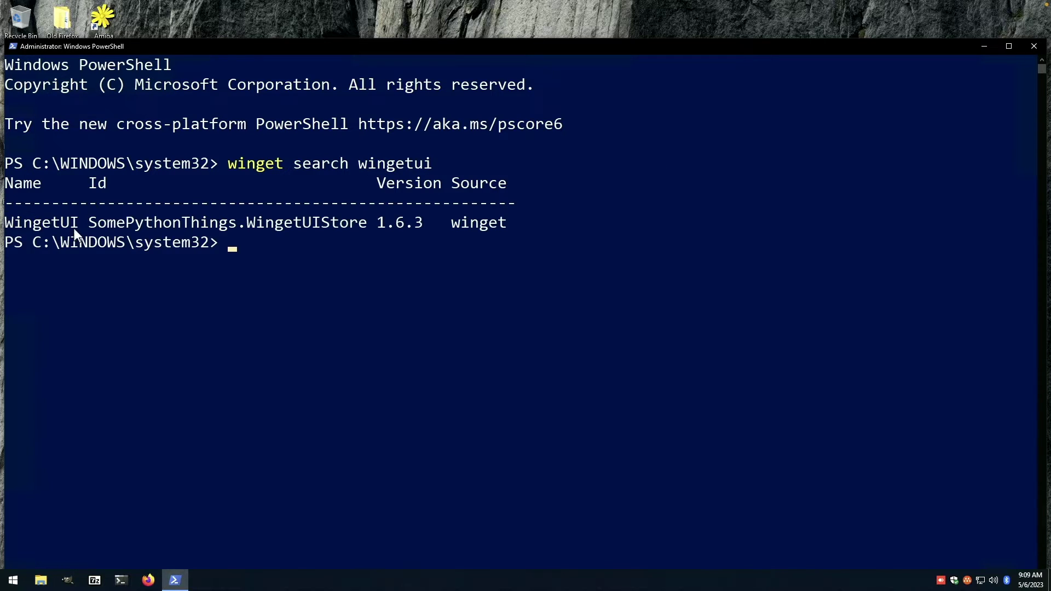
Copy the id SomePythonThings.WingetUIStore and run winget install with it
{"action": "left_click", "coordinate": [89, 223]}
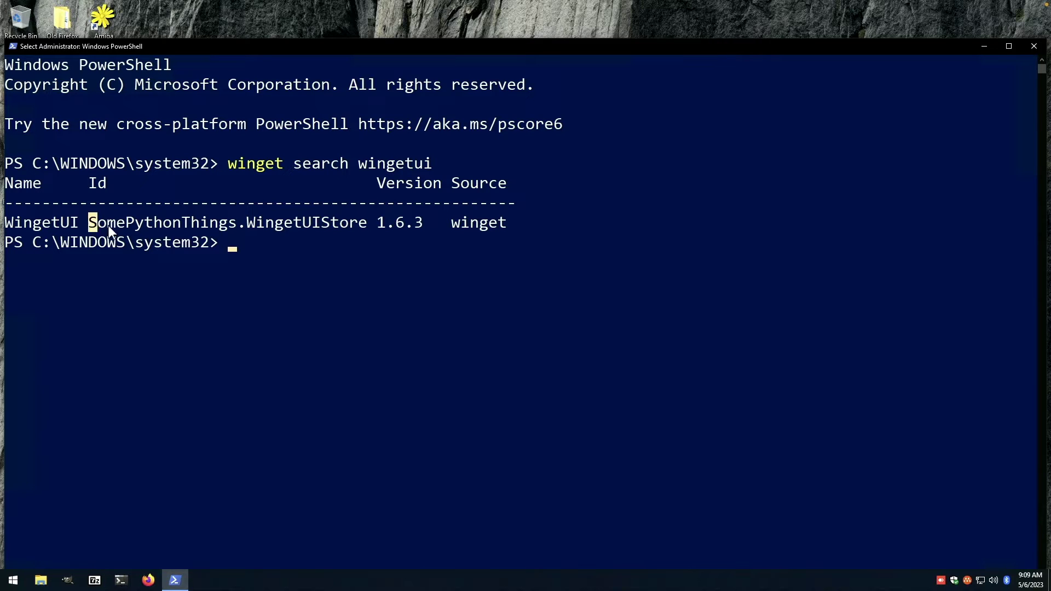
{"action": "left_click_drag", "start_coordinate": [113, 226], "coordinate": [251, 225]}
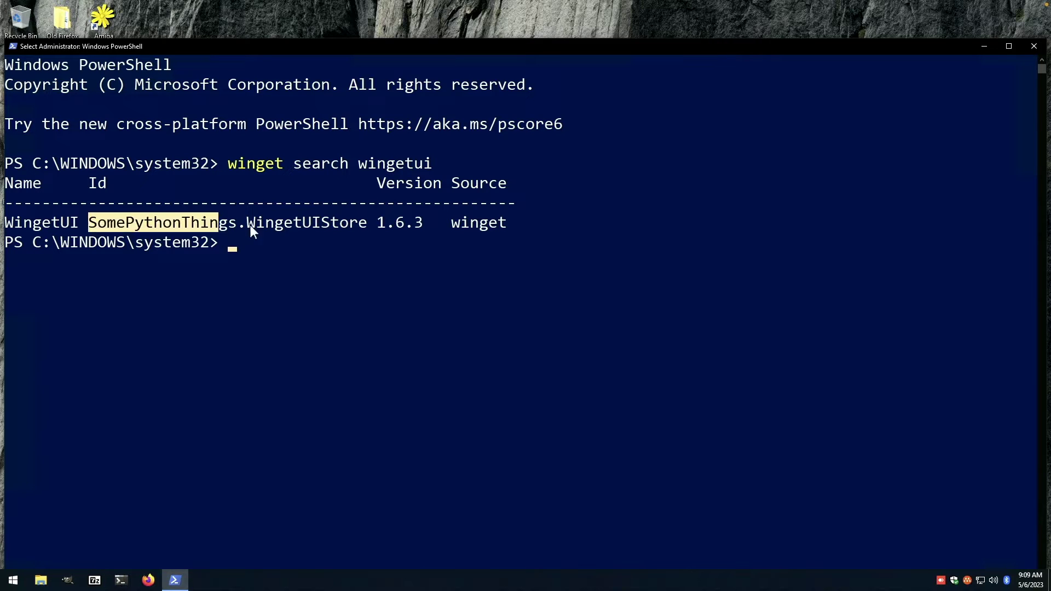
{"action": "right_click", "coordinate": [372, 220]}
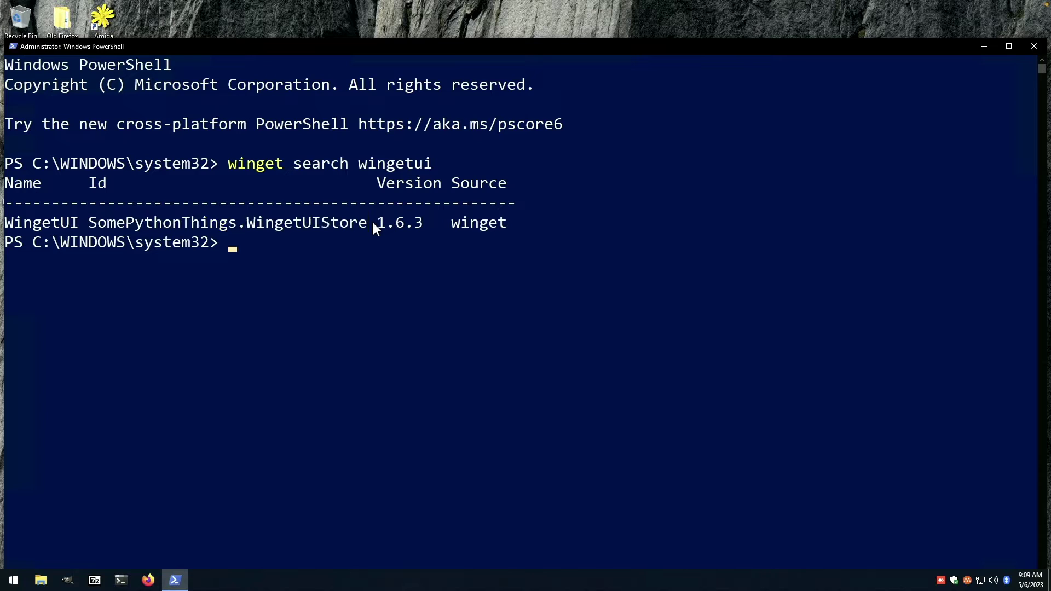
{"action": "type", "text": "winget install"}
{"action": "right_click", "coordinate": [373, 220]}
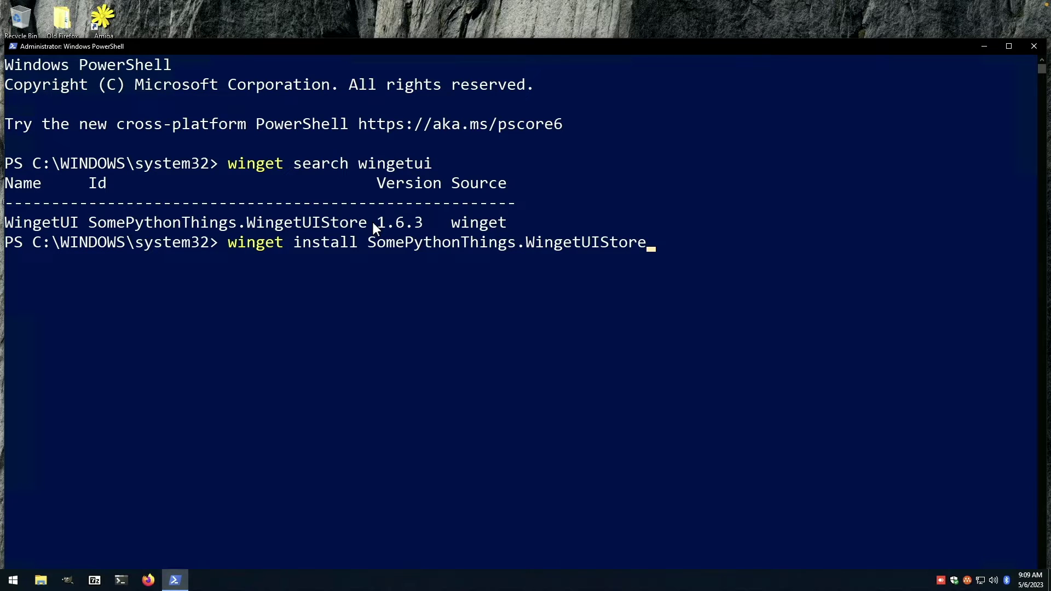
{"action": "key", "text": "Return"}
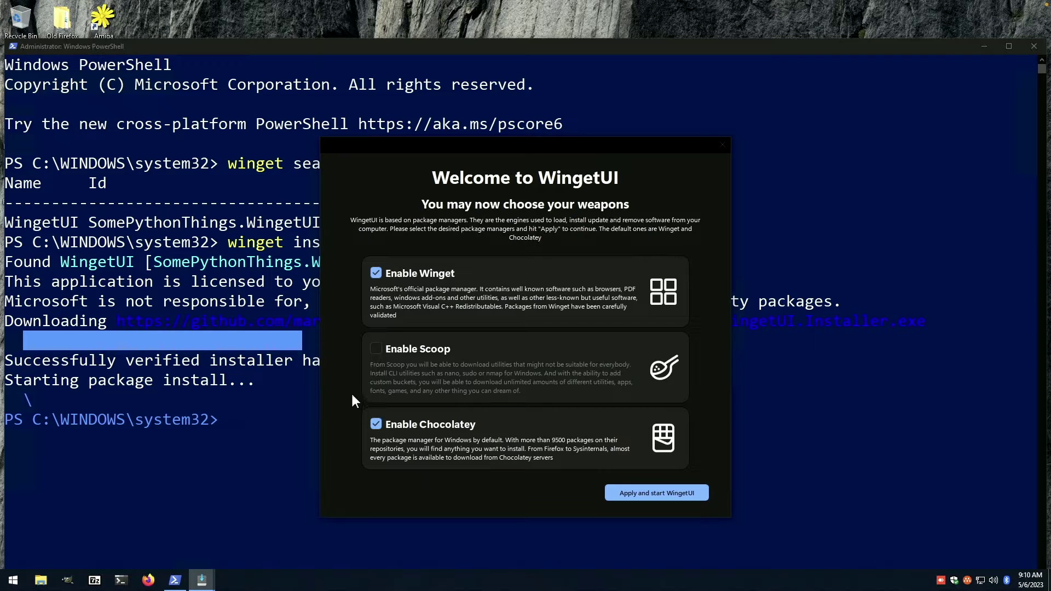
Tick Enable Scoop in the Welcome to WingetUI dialog alongside Winget and Chocolatey
{"action": "left_click", "coordinate": [376, 350]}
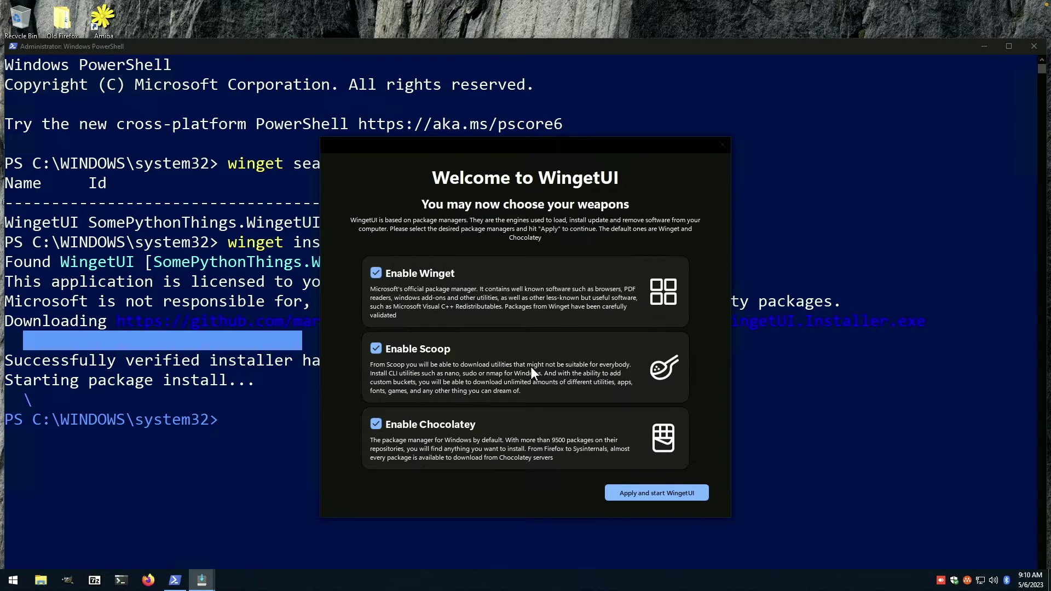
Apply the package manager choices and let the Scoop Installer Assistant finish, then close it
{"action": "left_click", "coordinate": [654, 493]}
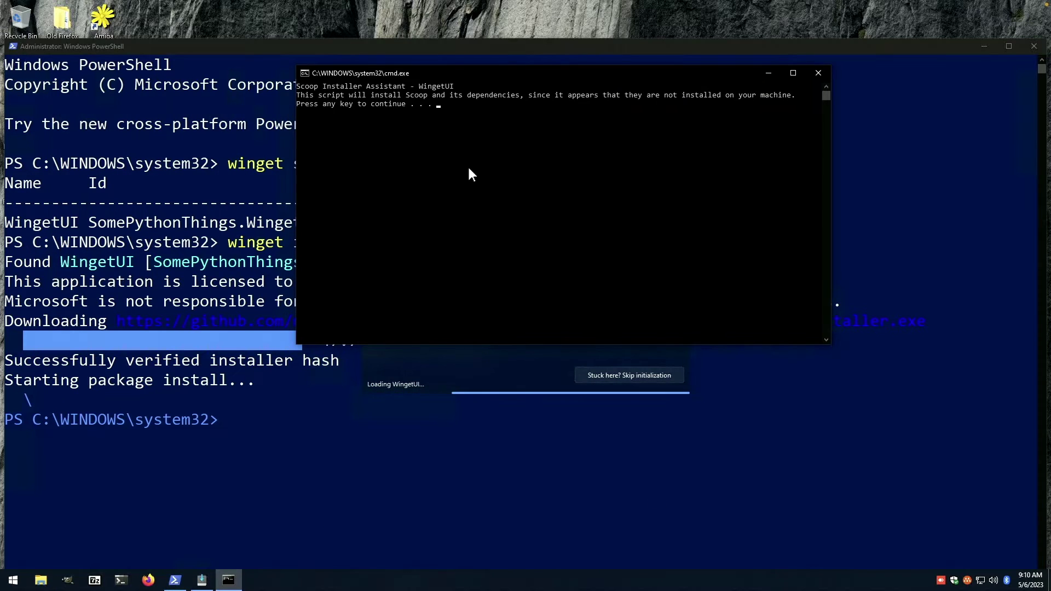
{"action": "key", "text": "Return"}
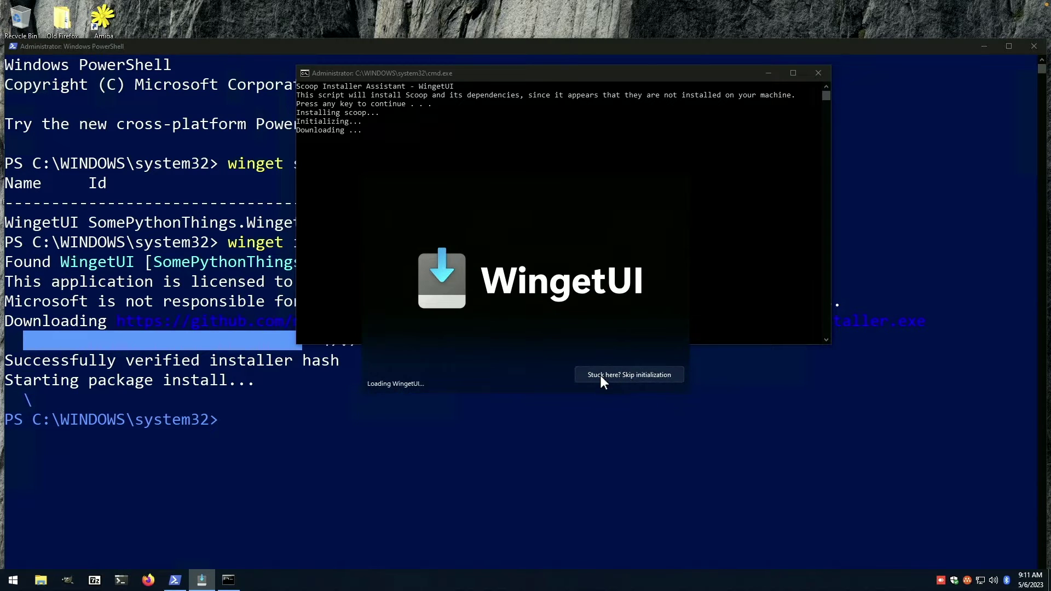
{"action": "left_click", "coordinate": [476, 105]}
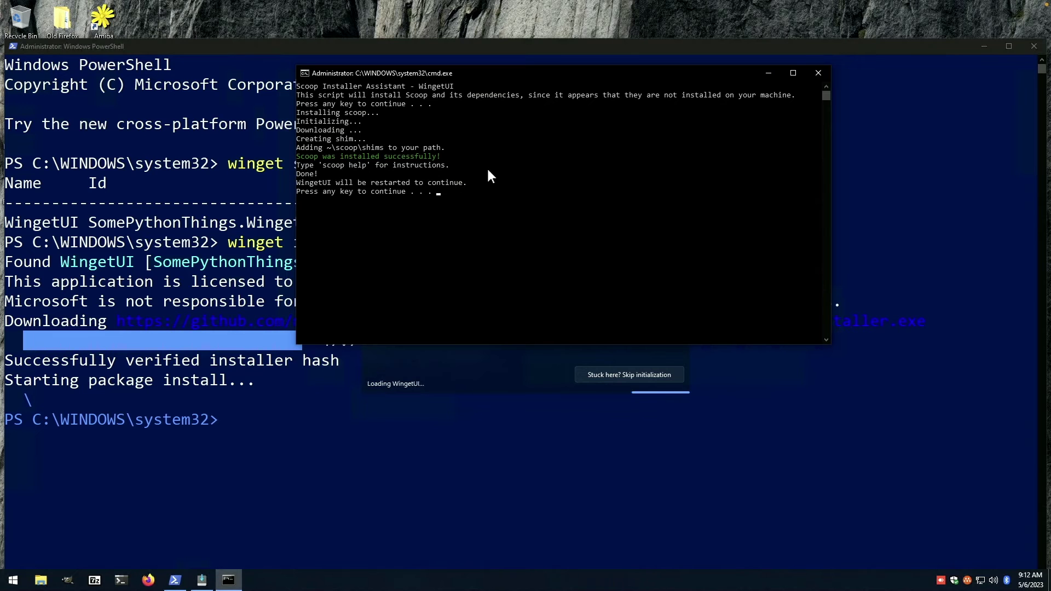
{"action": "left_click", "coordinate": [487, 166]}
{"action": "key", "text": "Escape"}
{"action": "key", "text": "Return"}
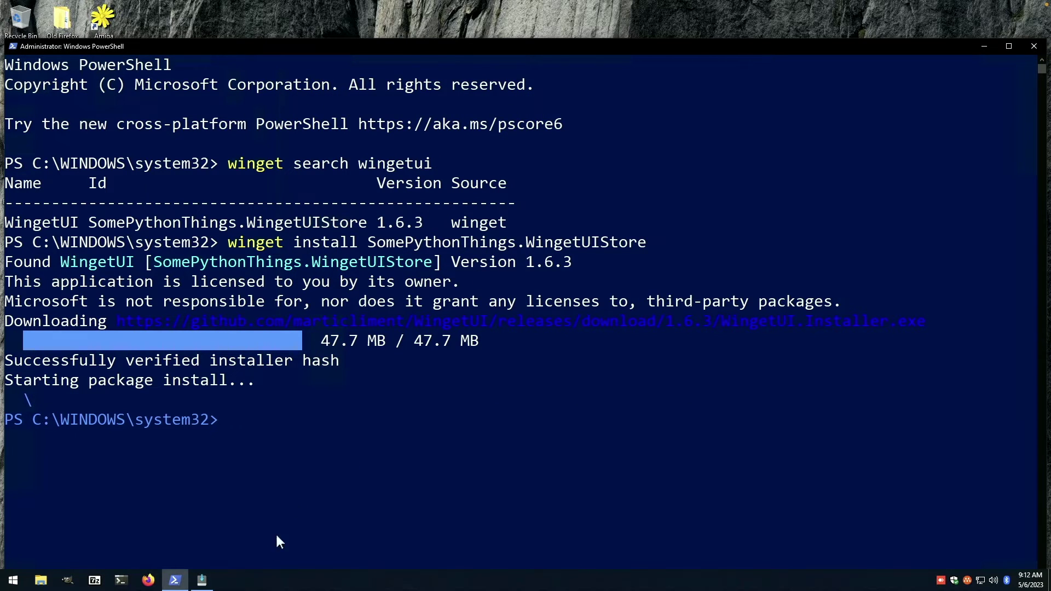
Dismiss the administrator-privileges warning, close WingetUI and relaunch it from the Start menu
{"action": "left_click", "coordinate": [203, 580]}
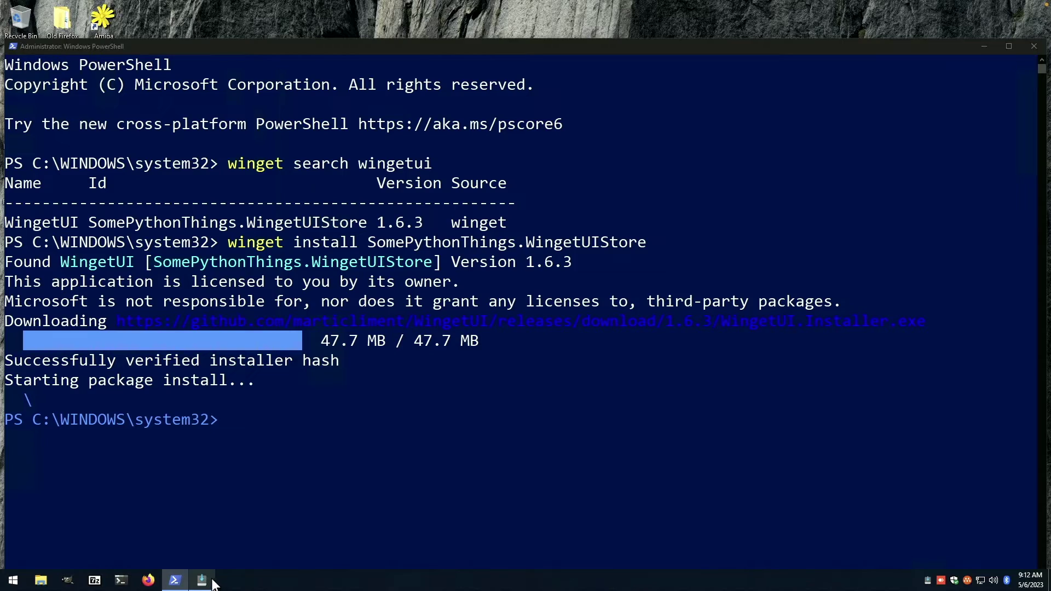
{"action": "left_click", "coordinate": [983, 47]}
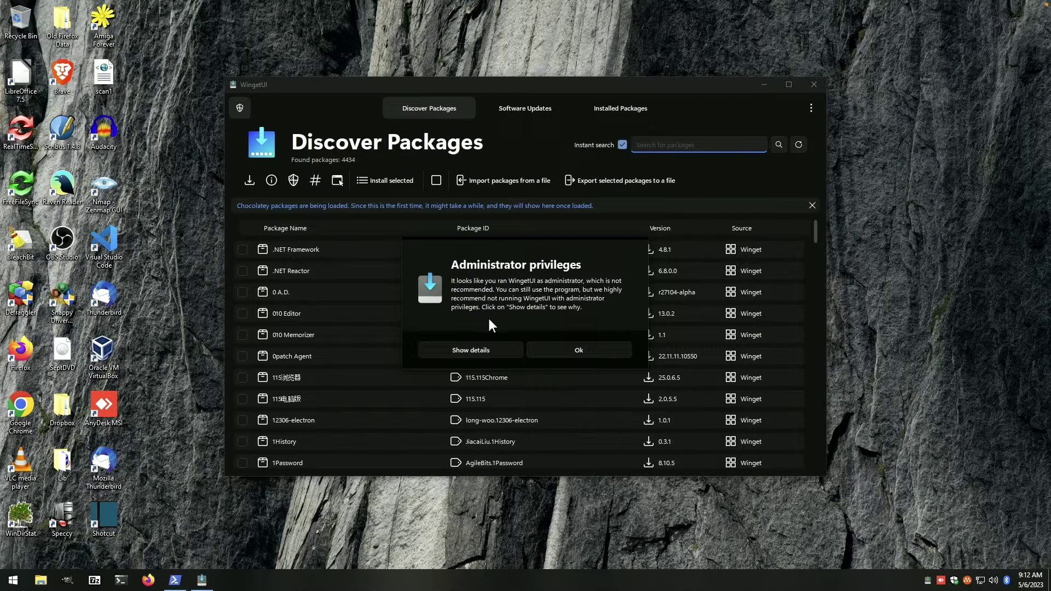
{"action": "left_click", "coordinate": [563, 349]}
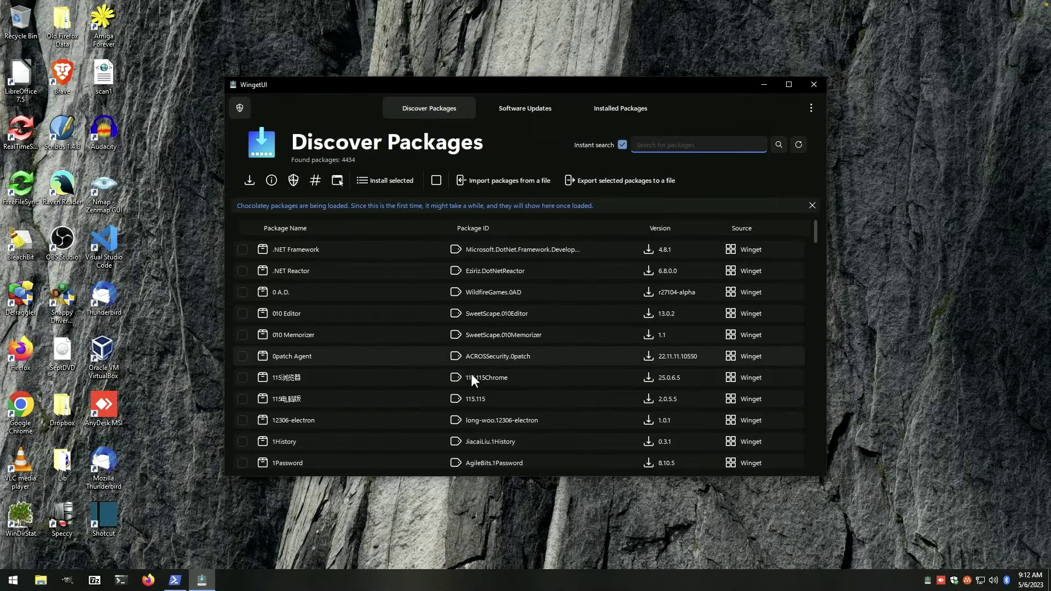
{"action": "left_click", "coordinate": [813, 85]}
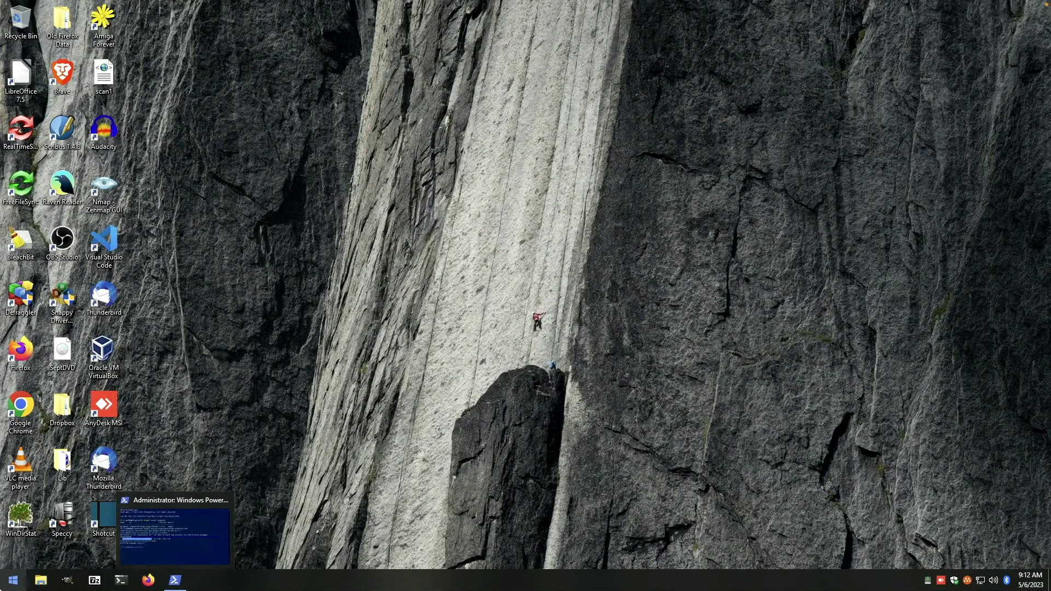
{"action": "left_click", "coordinate": [14, 580]}
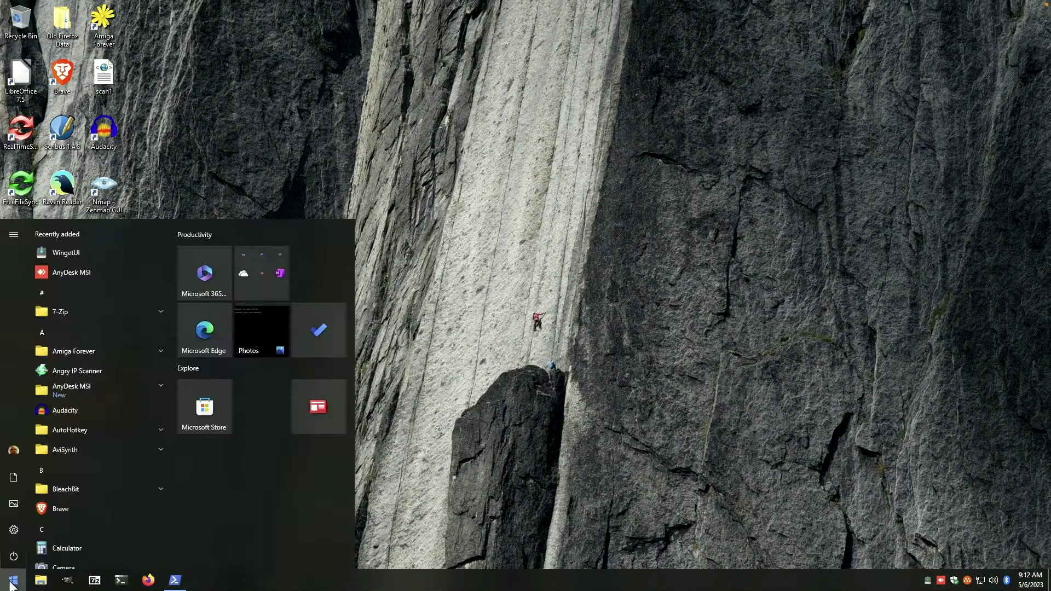
{"action": "left_click", "coordinate": [74, 251]}
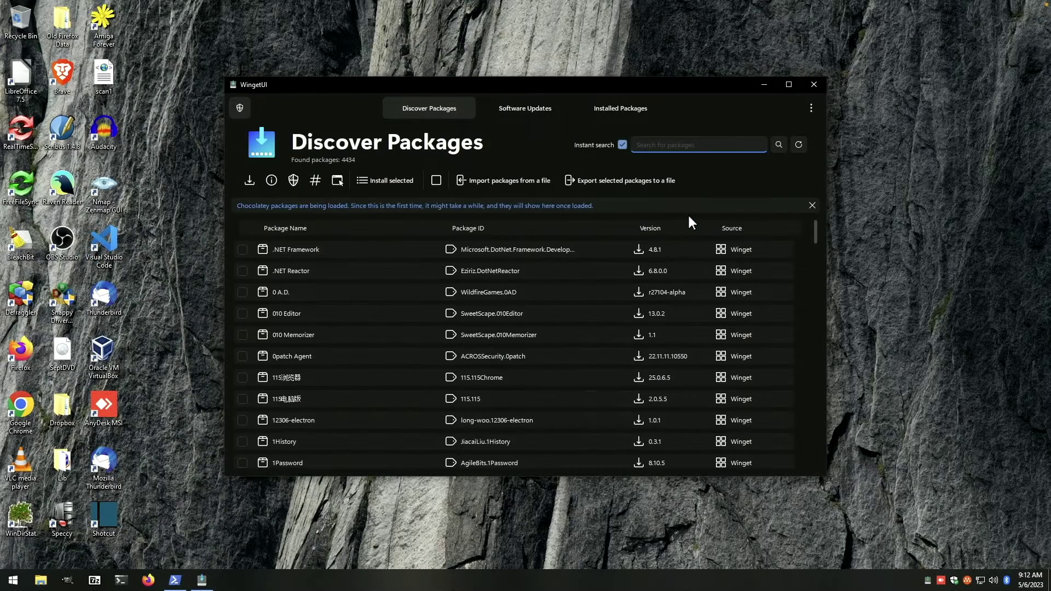
Maximize WingetUI, browse the Discover Packages list, then show the 11 Software Updates
{"action": "left_click", "coordinate": [789, 84]}
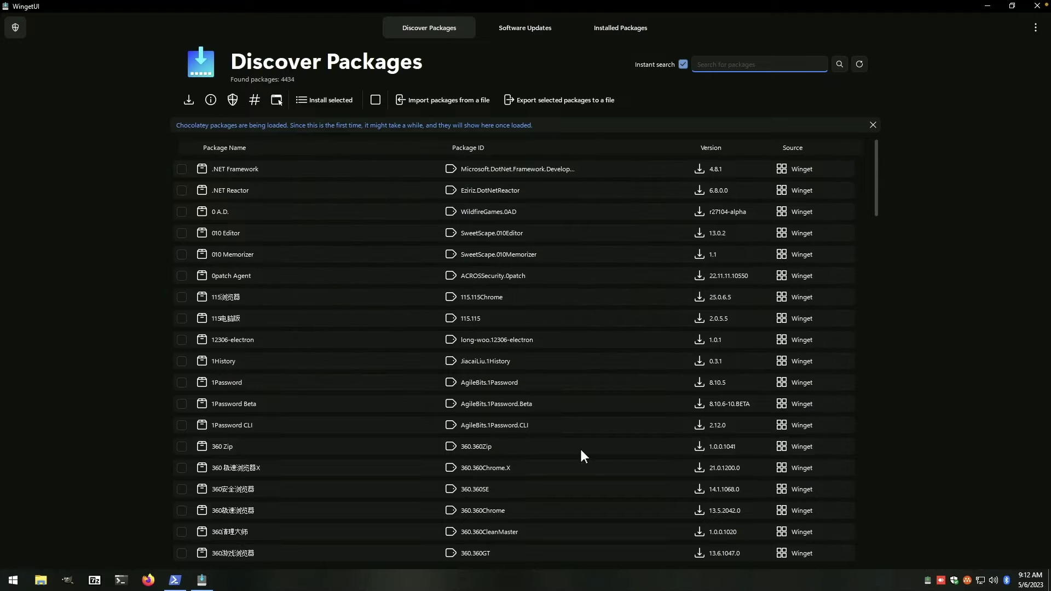
{"action": "scroll", "coordinate": [409, 457], "scroll_direction": "down", "scroll_amount": 10}
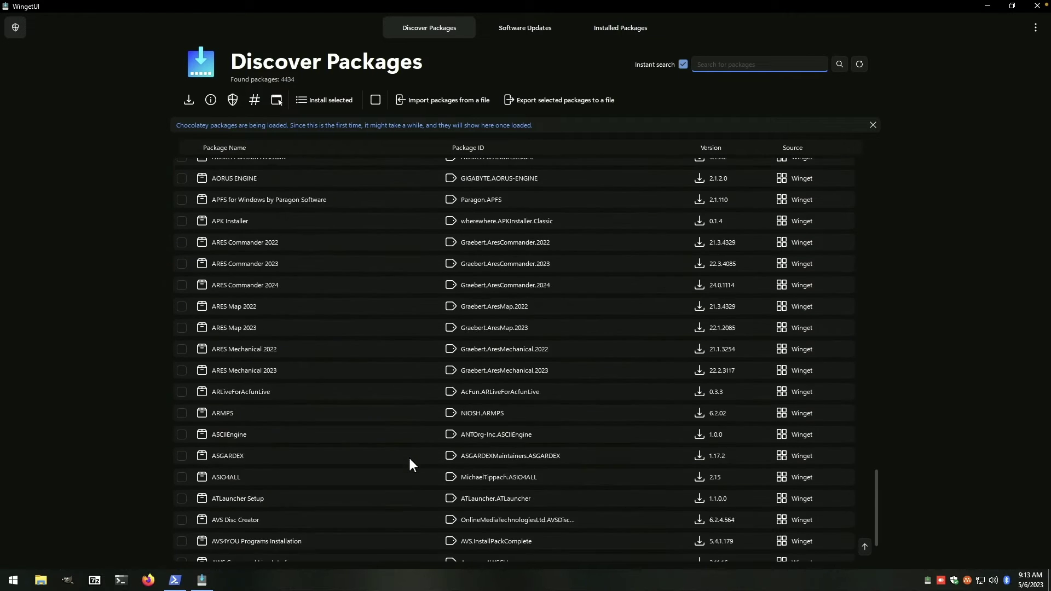
{"action": "scroll", "coordinate": [408, 456], "scroll_direction": "up", "scroll_amount": 5}
{"action": "scroll", "coordinate": [412, 464], "scroll_direction": "up", "scroll_amount": 5}
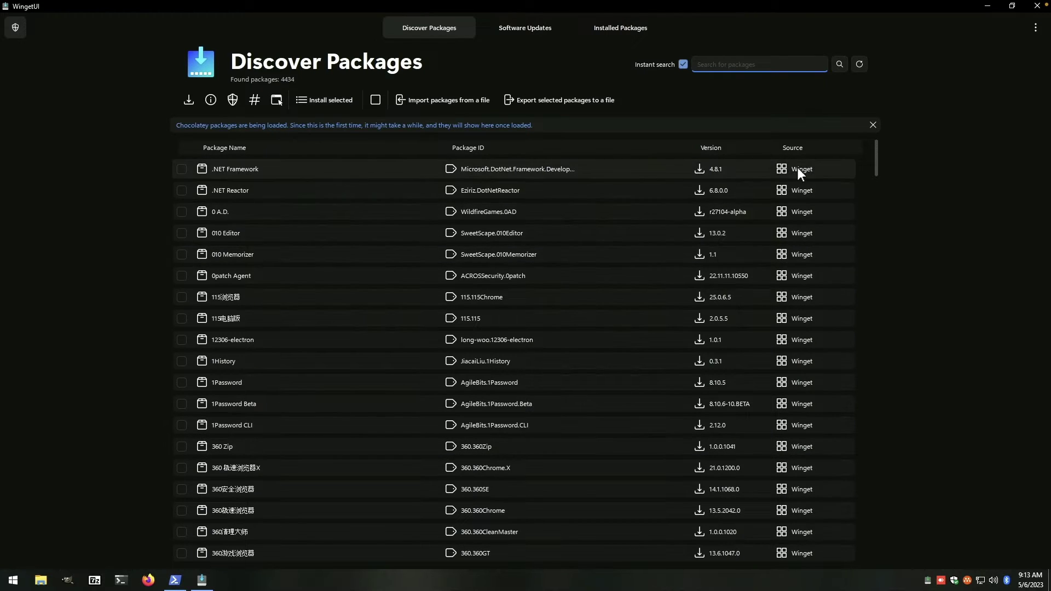
{"action": "scroll", "coordinate": [788, 386], "scroll_direction": "down", "scroll_amount": 5}
{"action": "scroll", "coordinate": [800, 383], "scroll_direction": "down", "scroll_amount": 20}
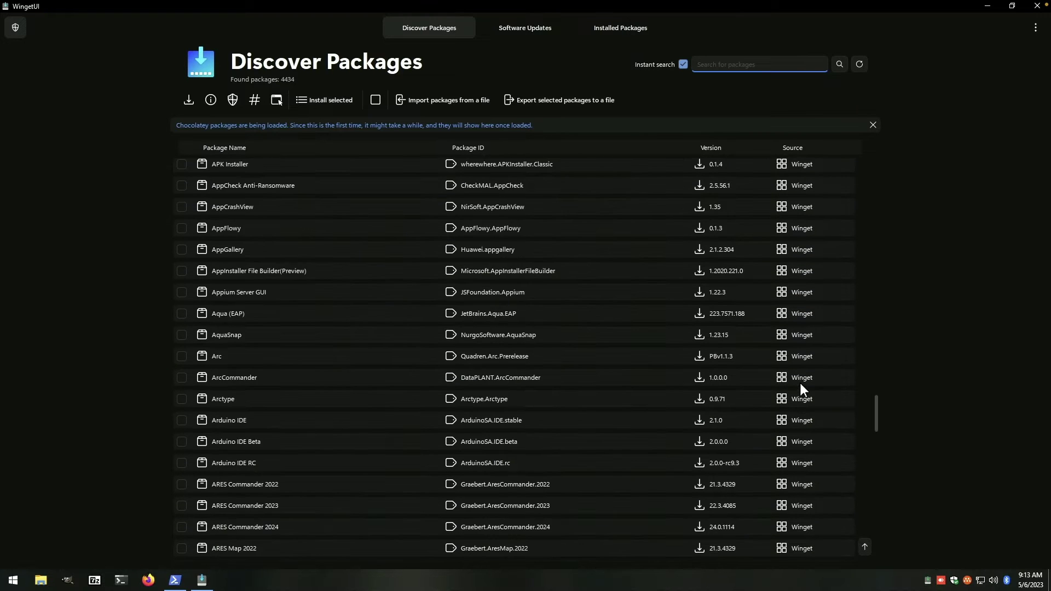
{"action": "scroll", "coordinate": [800, 383], "scroll_direction": "down", "scroll_amount": 20}
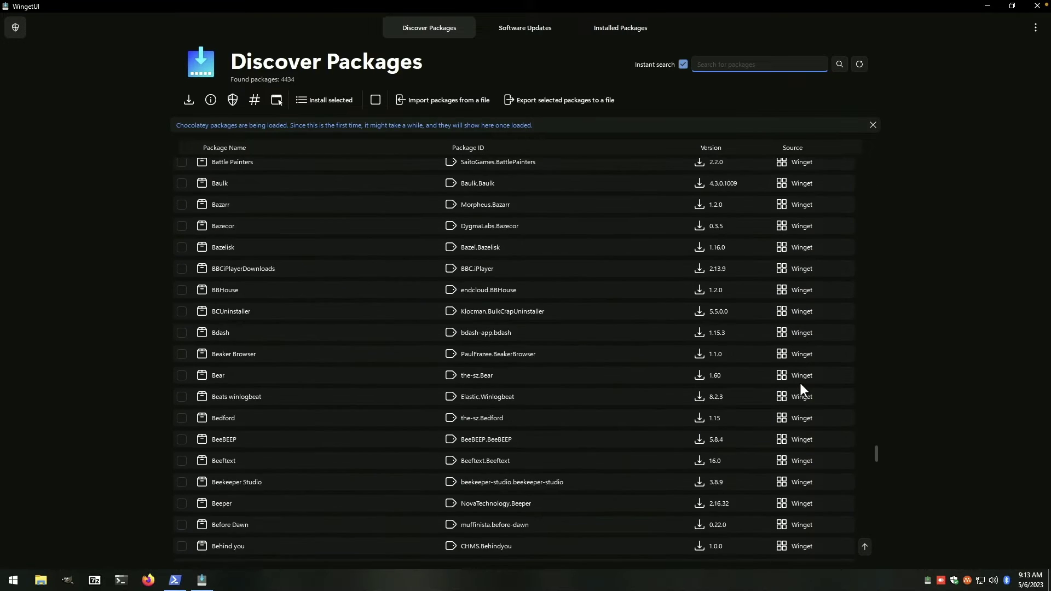
{"action": "scroll", "coordinate": [800, 388], "scroll_direction": "down", "scroll_amount": 10}
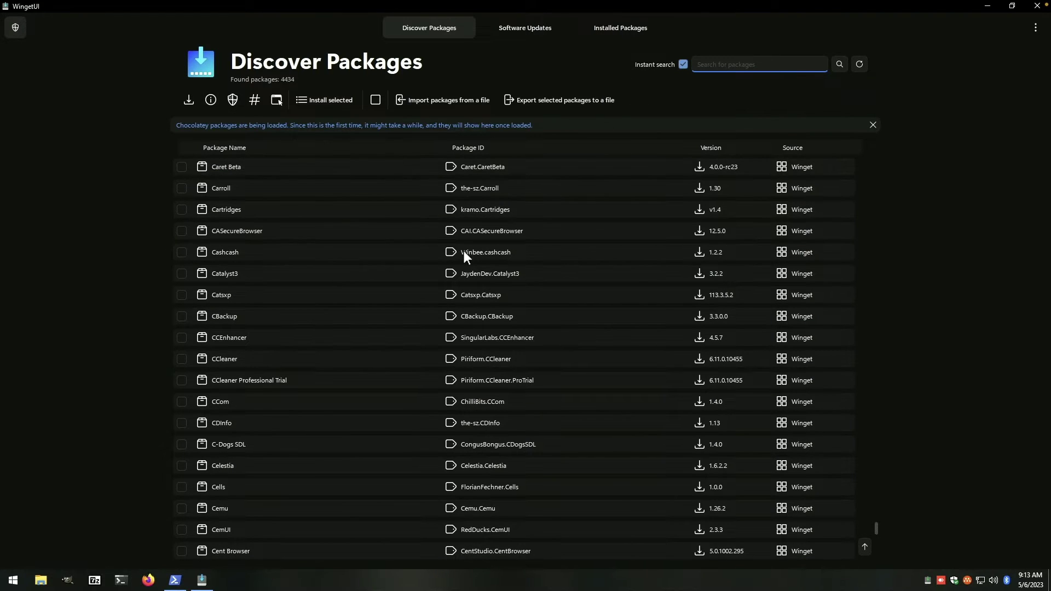
{"action": "left_click", "coordinate": [519, 30]}
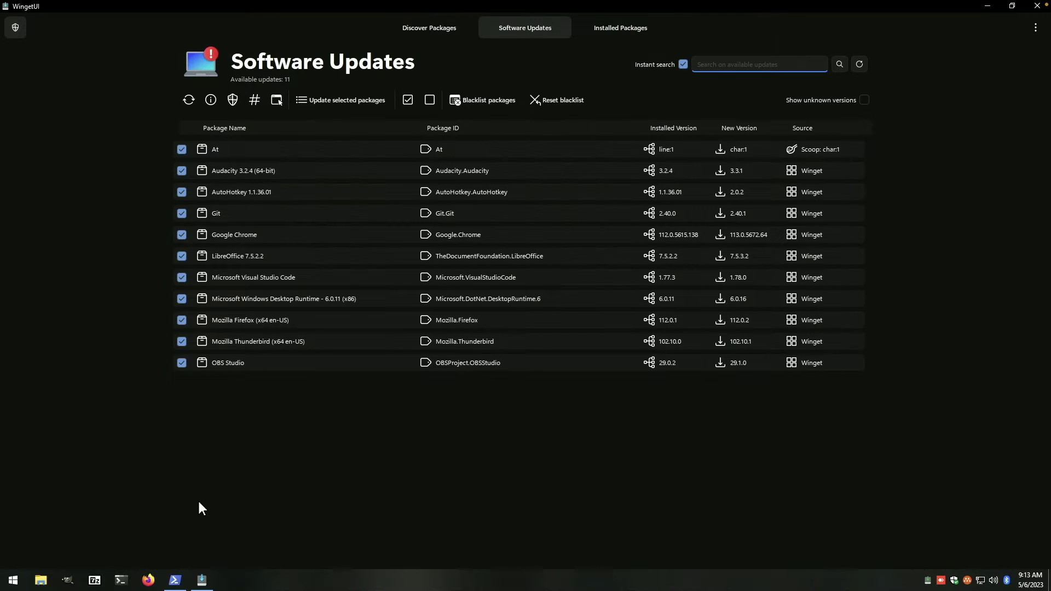
Type winget upgrade --all at the admin PowerShell prompt without running it, then return to WingetUI
{"action": "left_click", "coordinate": [175, 580]}
{"action": "left_click", "coordinate": [482, 385]}
{"action": "key", "text": "Return"}
{"action": "key", "text": "Return"}
{"action": "key", "text": "Return"}
{"action": "type", "text": "w"}
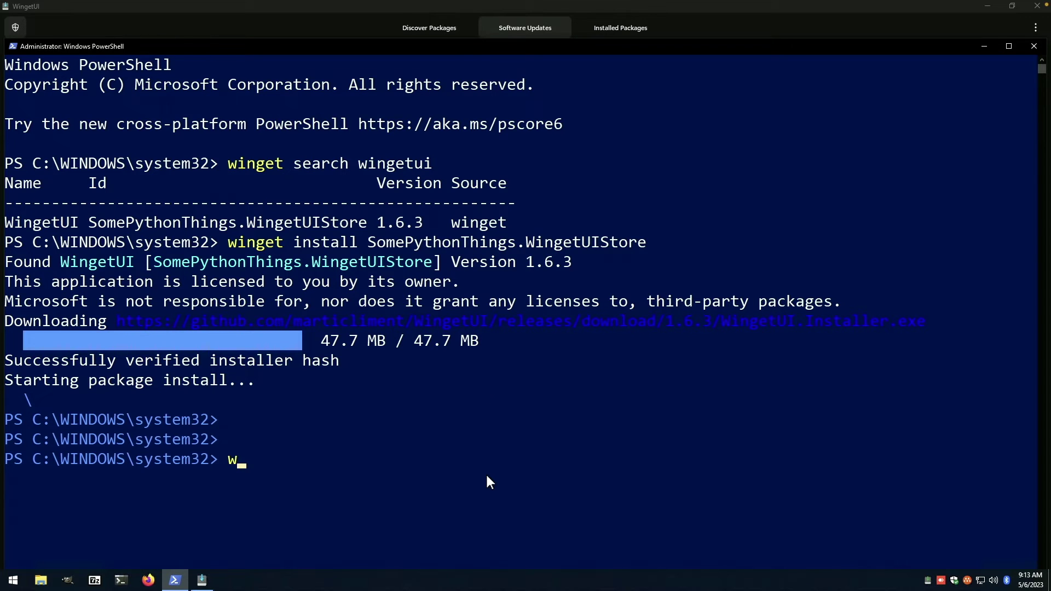
{"action": "type", "text": "inget upgra"}
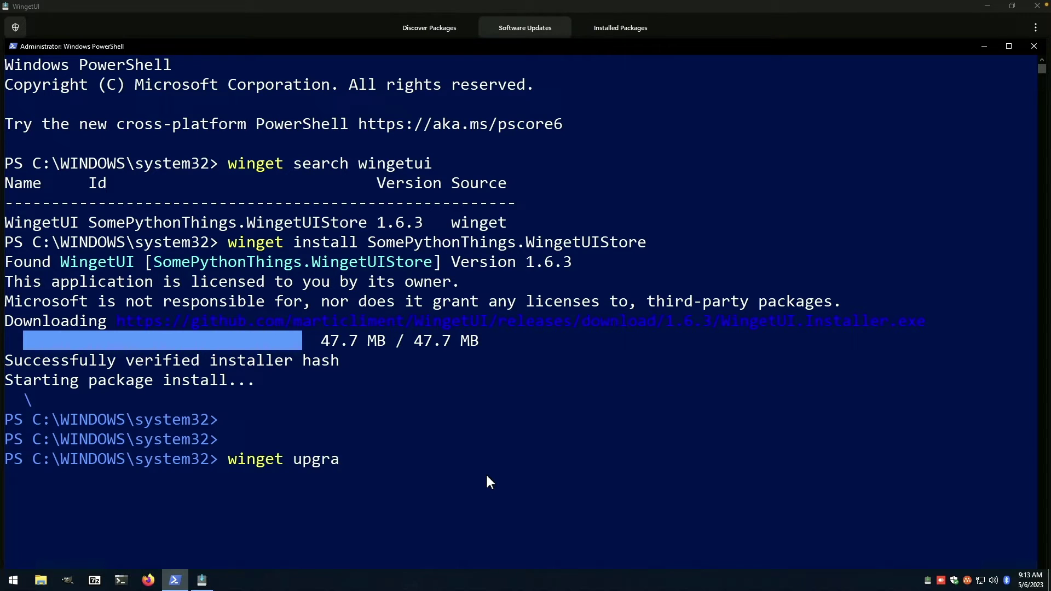
{"action": "type", "text": "de --all"}
{"action": "left_click", "coordinate": [201, 579]}
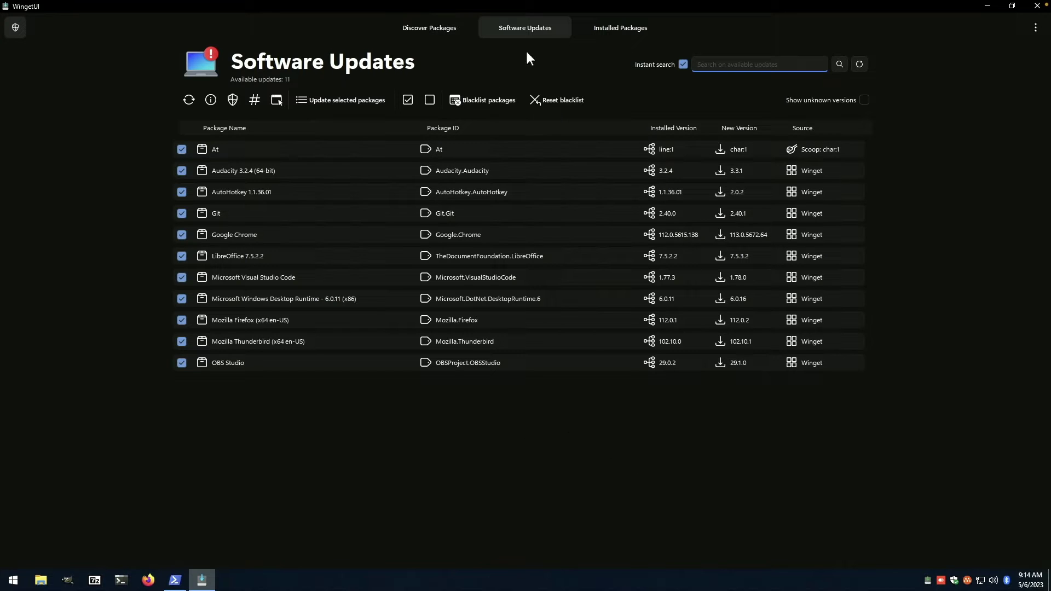
Show Installed Packages, select Amiga Forever, and scroll through the 100 packages and back
{"action": "left_click", "coordinate": [604, 31]}
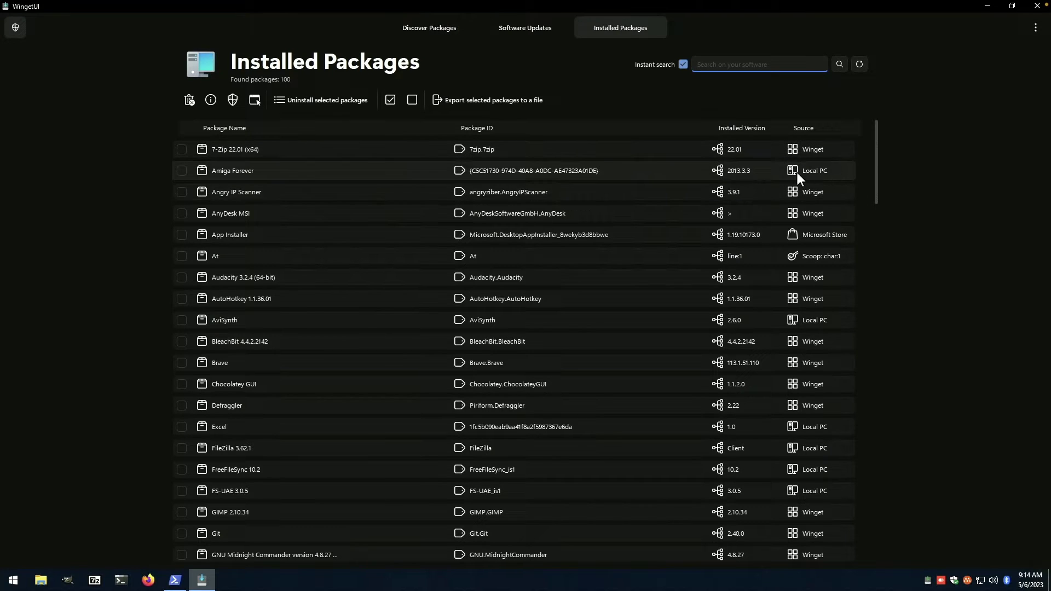
{"action": "left_click", "coordinate": [833, 169]}
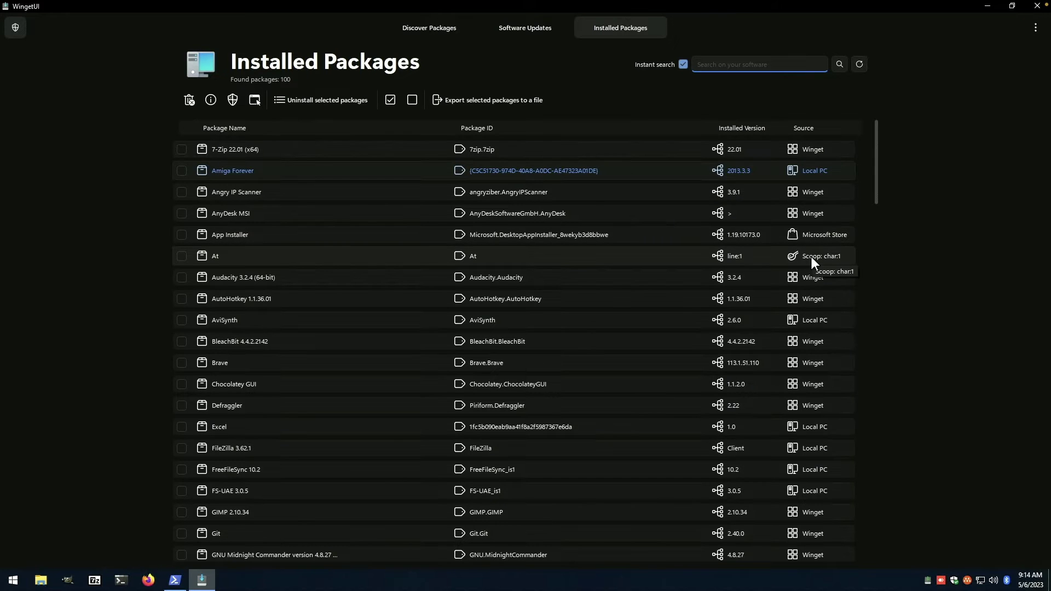
{"action": "scroll", "coordinate": [811, 258], "scroll_direction": "down", "scroll_amount": 10}
{"action": "scroll", "coordinate": [859, 305], "scroll_direction": "down", "scroll_amount": 3}
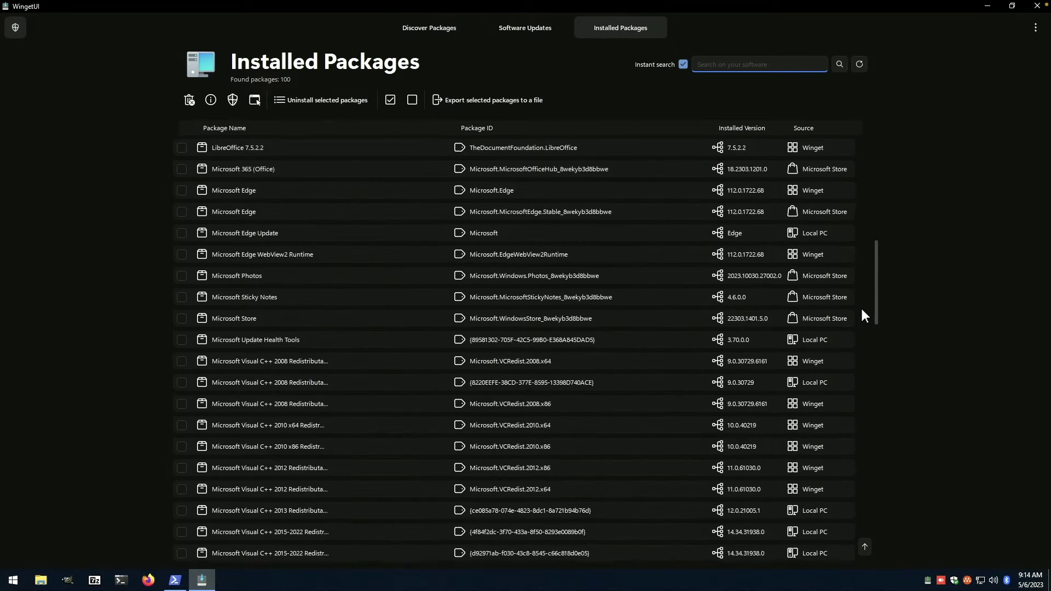
{"action": "scroll", "coordinate": [860, 312], "scroll_direction": "down", "scroll_amount": 8}
{"action": "scroll", "coordinate": [854, 312], "scroll_direction": "down", "scroll_amount": 10}
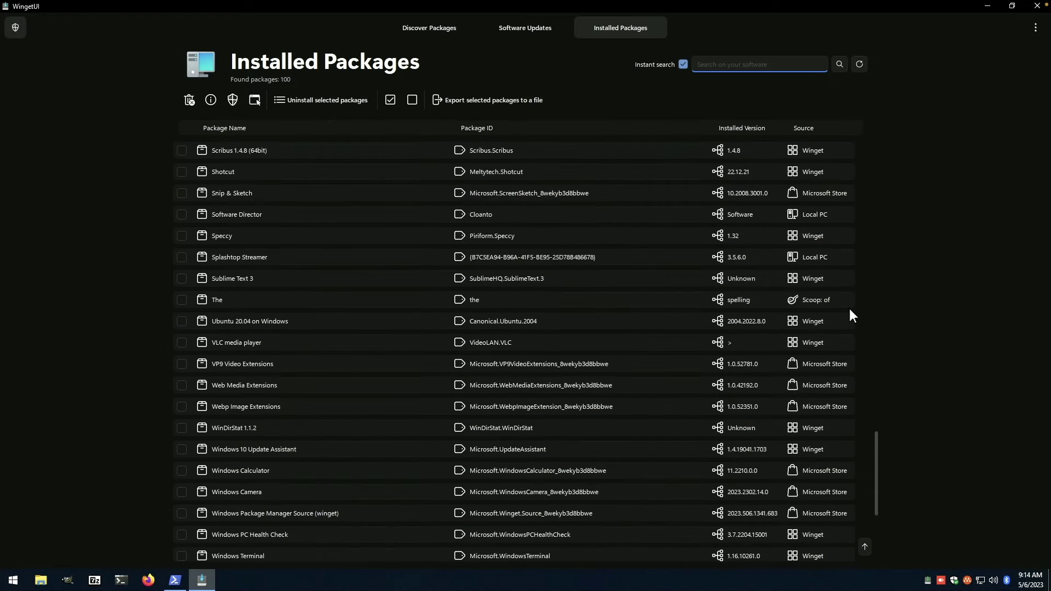
{"action": "scroll", "coordinate": [838, 355], "scroll_direction": "down", "scroll_amount": 5}
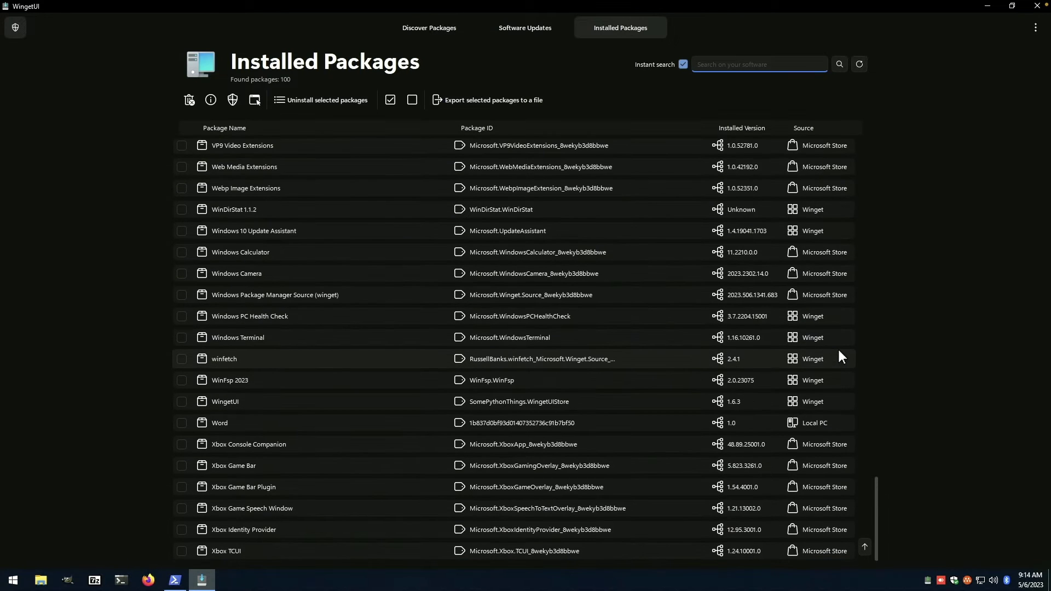
{"action": "scroll", "coordinate": [840, 357], "scroll_direction": "up", "scroll_amount": 5}
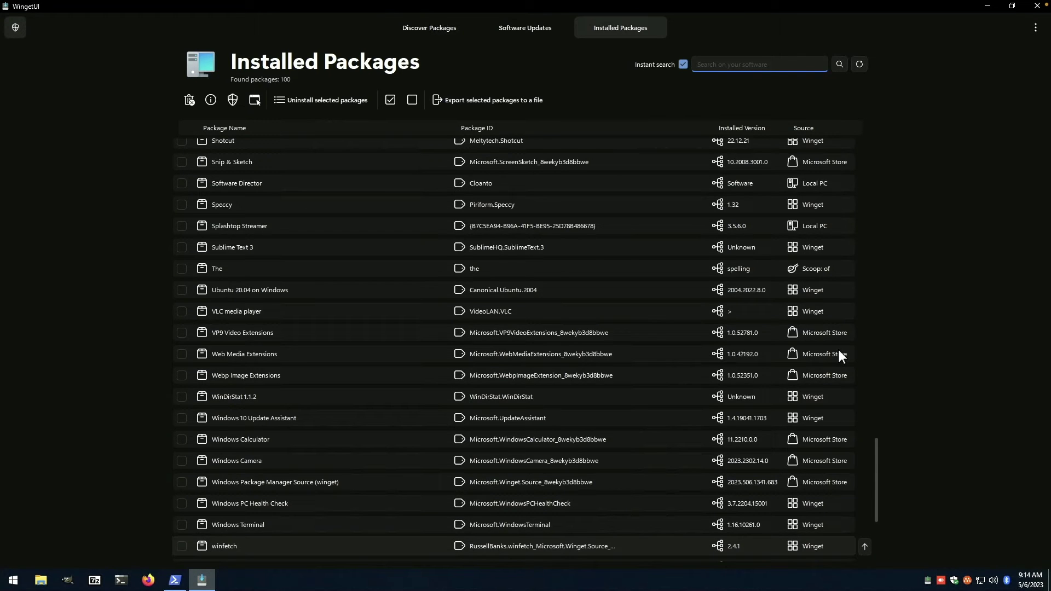
{"action": "scroll", "coordinate": [838, 353], "scroll_direction": "up", "scroll_amount": 15}
{"action": "scroll", "coordinate": [833, 350], "scroll_direction": "up", "scroll_amount": 3}
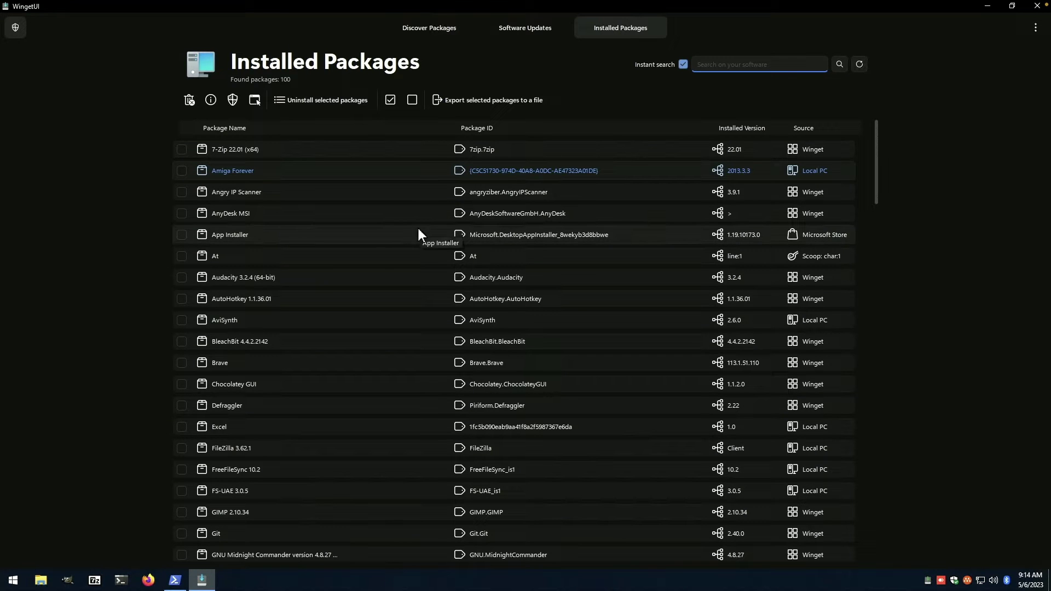
Filter Software Updates for Libre, then anydesk, then splashtop
{"action": "left_click", "coordinate": [527, 30]}
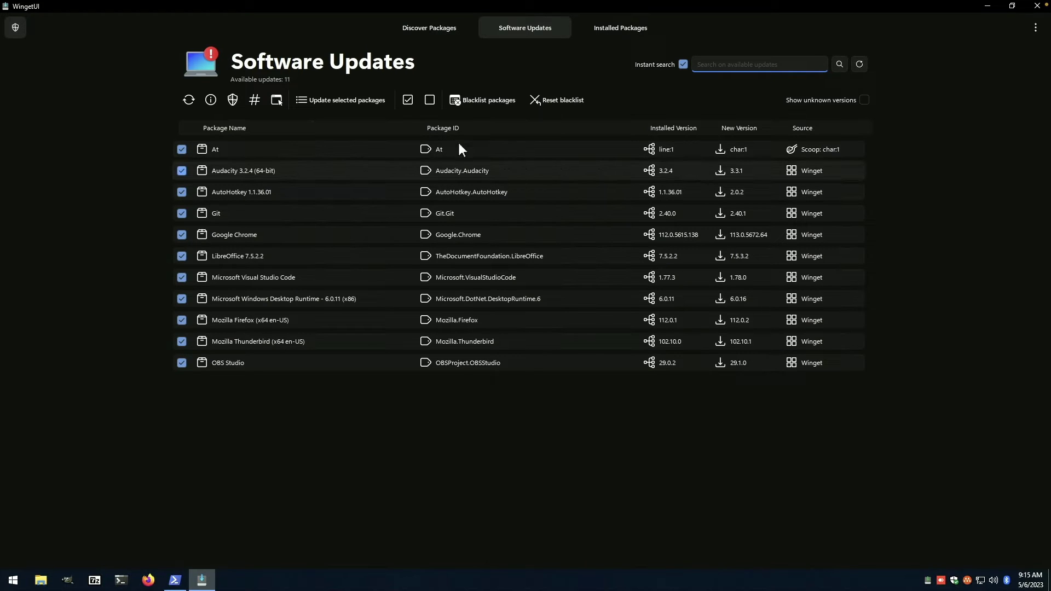
{"action": "left_click", "coordinate": [742, 65]}
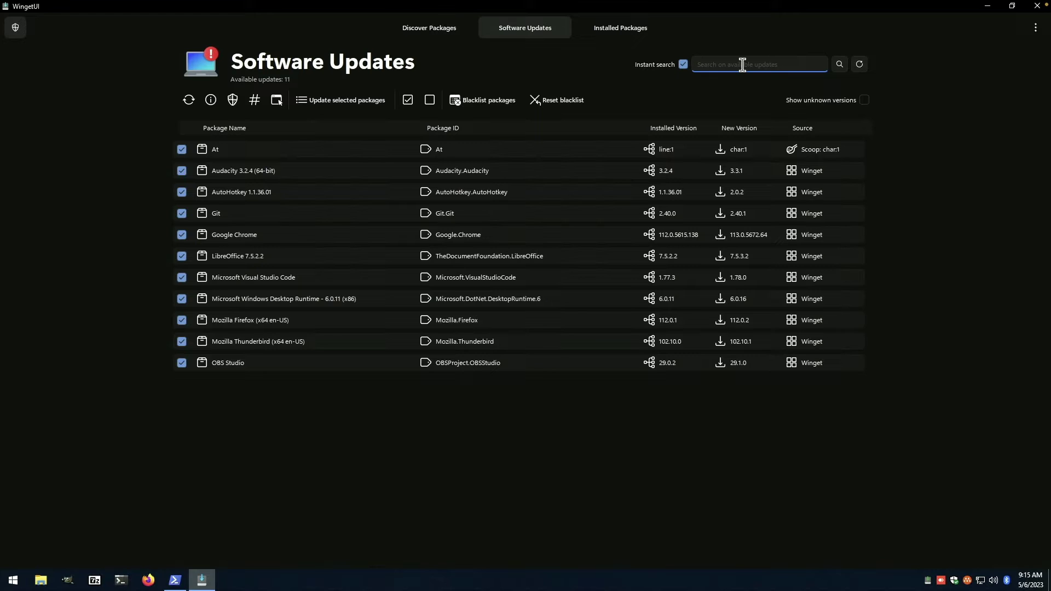
{"action": "type", "text": "Libre"}
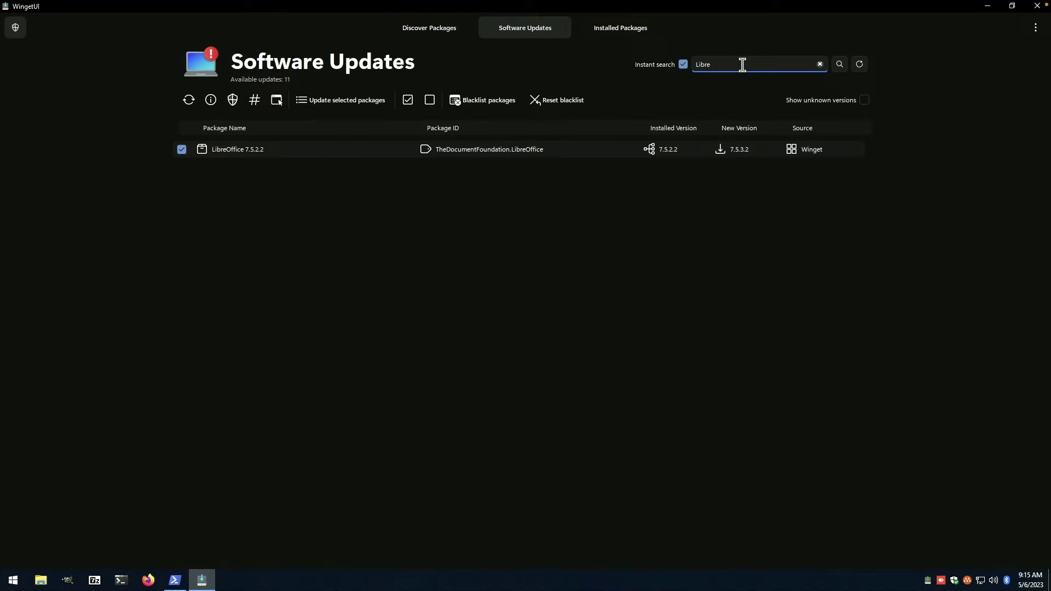
{"action": "key", "text": "BackSpace"}
{"action": "key", "text": "BackSpace"}
{"action": "key", "text": "BackSpace"}
{"action": "key", "text": "BackSpace"}
{"action": "key", "text": "BackSpace"}
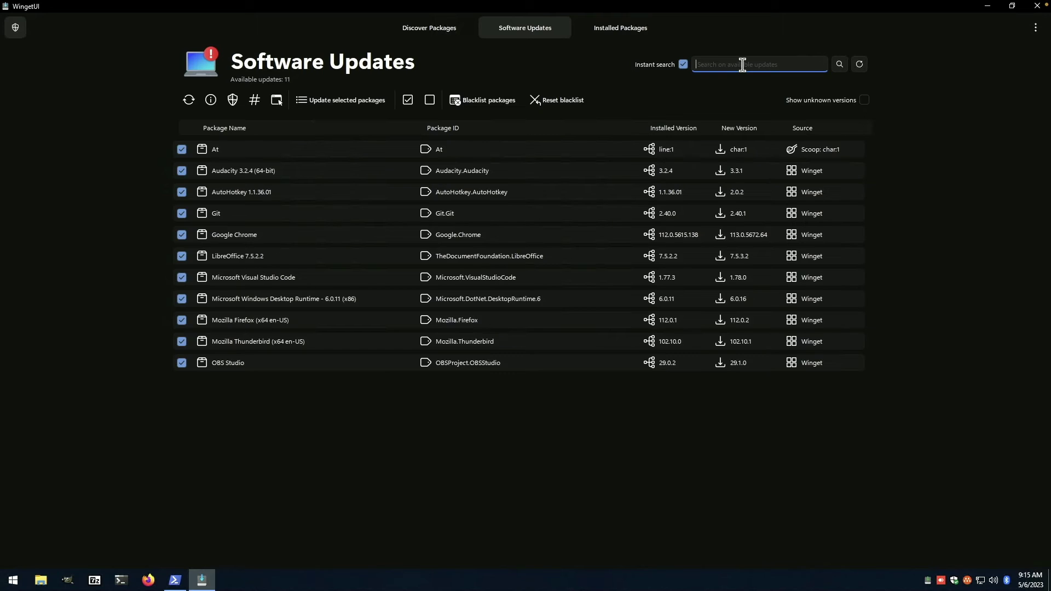
{"action": "type", "text": "anydes"}
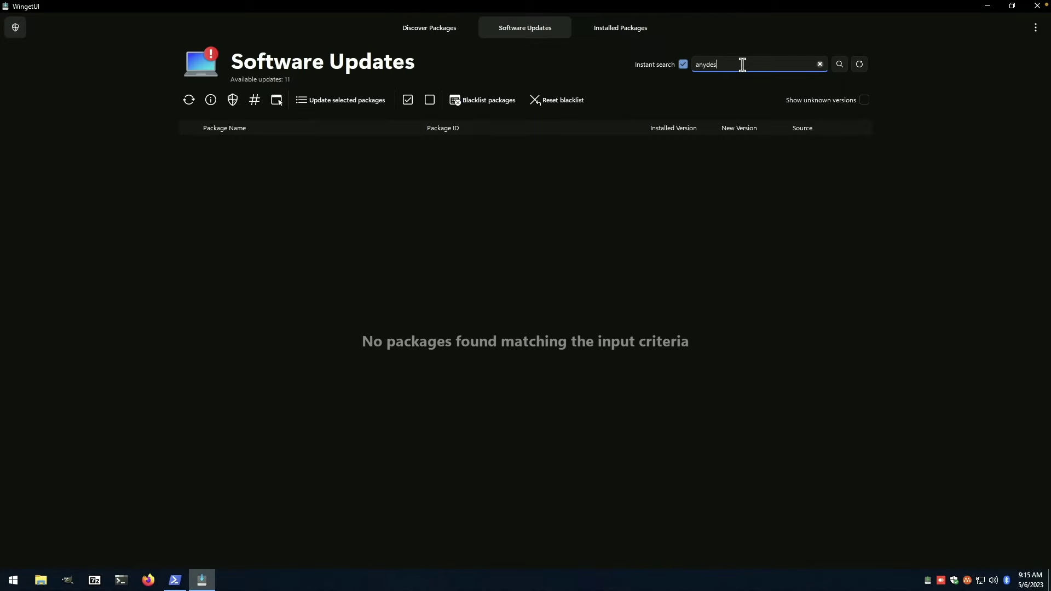
{"action": "type", "text": "k"}
{"action": "key", "text": "BackSpace"}
{"action": "key", "text": "BackSpace"}
{"action": "key", "text": "BackSpace"}
{"action": "key", "text": "BackSpace"}
{"action": "key", "text": "BackSpace"}
{"action": "key", "text": "BackSpace"}
{"action": "key", "text": "BackSpace"}
{"action": "type", "text": "splashtop"}
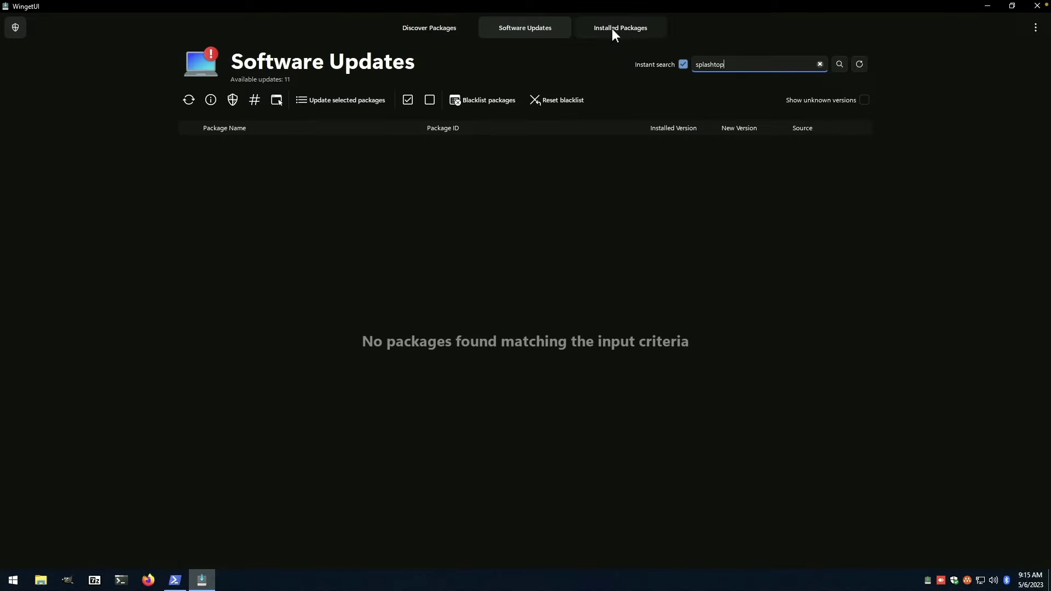
Search Discover Packages for splashtop, then clear the search to list all 4434 packages
{"action": "left_click", "coordinate": [435, 29]}
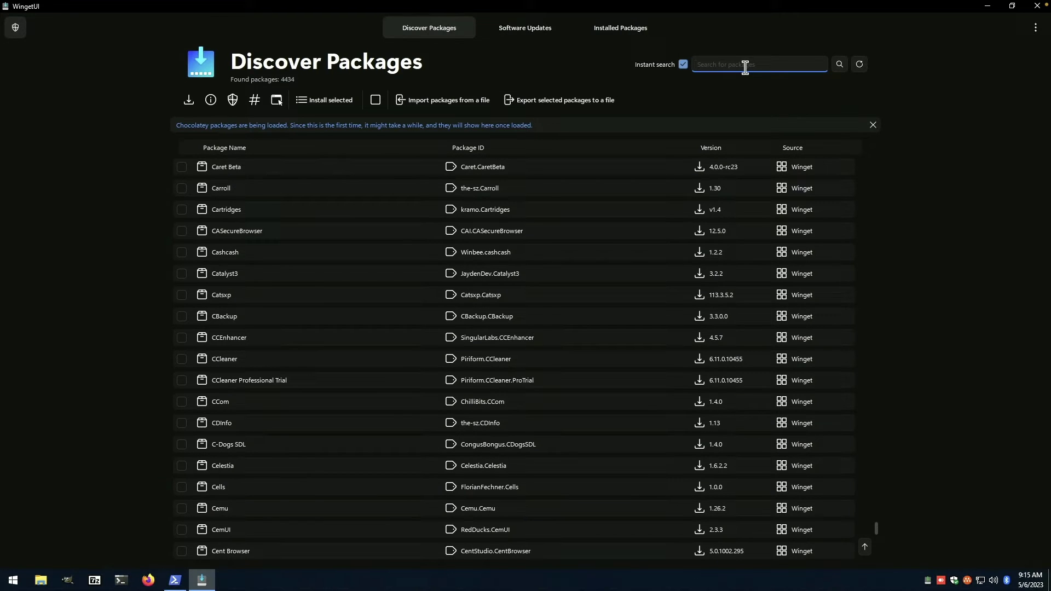
{"action": "type", "text": "splashtop"}
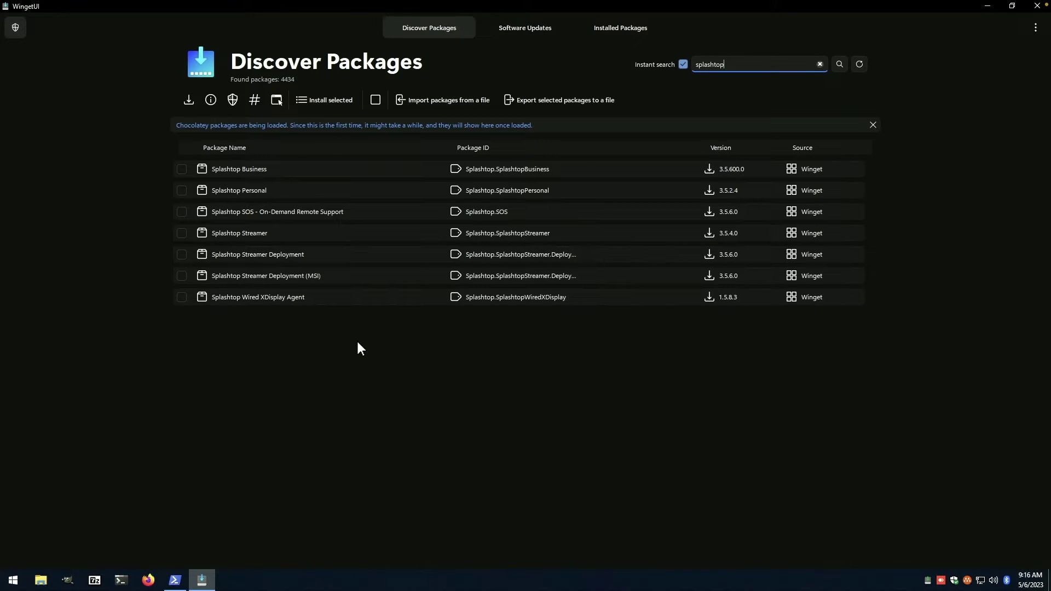
{"action": "left_click", "coordinate": [819, 64]}
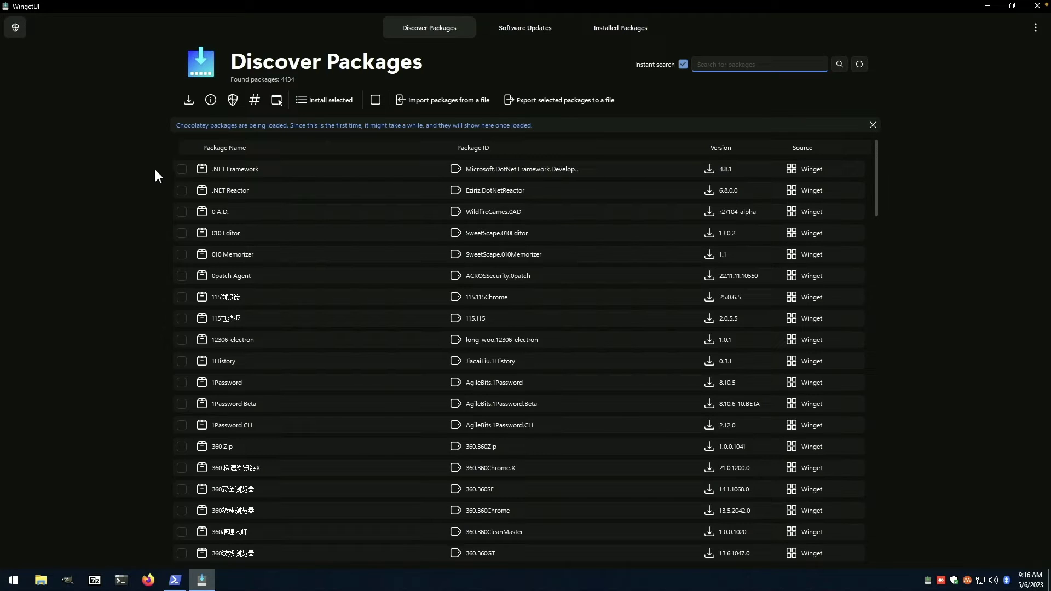
Open the Windows 11 Start menu, then the Win+X quick menu with Terminal (Admin)
{"action": "left_click", "coordinate": [12, 582]}
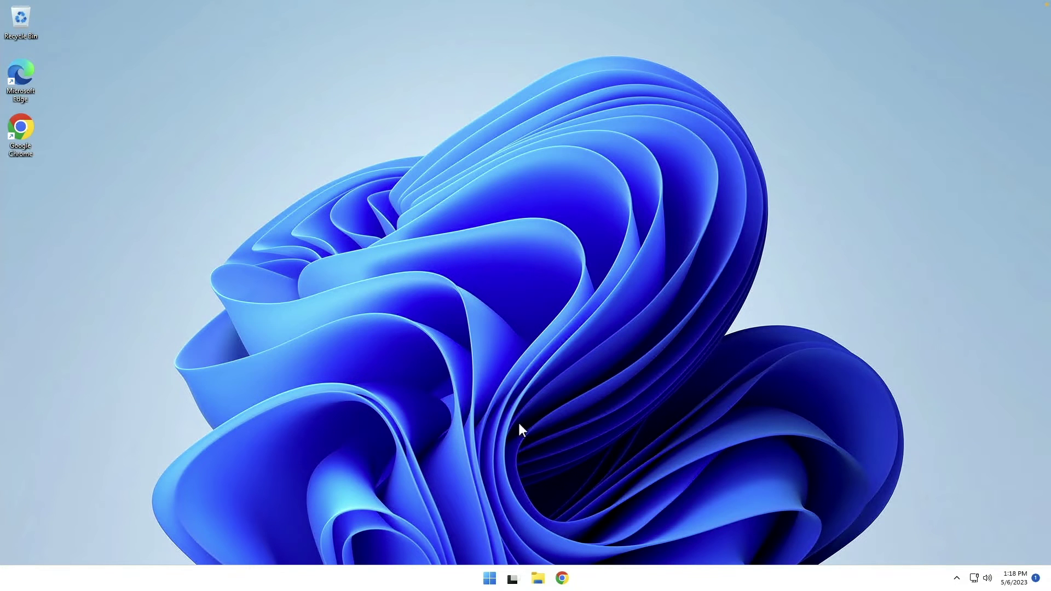
{"action": "right_click", "coordinate": [489, 578]}
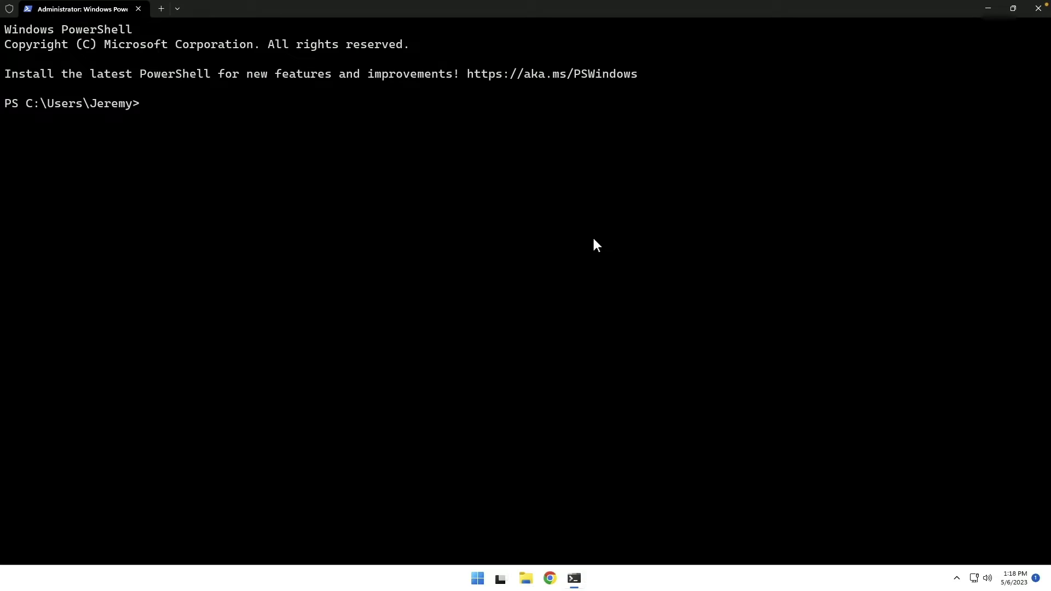
Run winget, clear the screen, and search winget for 'wingetui'
{"action": "type", "text": "winget"}
{"action": "key", "text": "Return"}
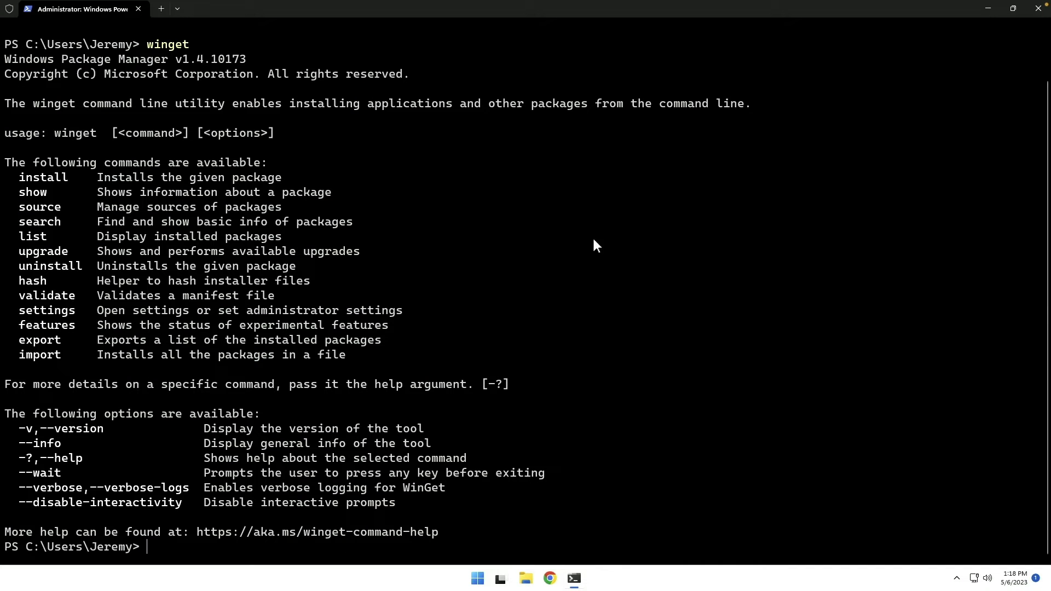
{"action": "key", "text": "ctrl+l"}
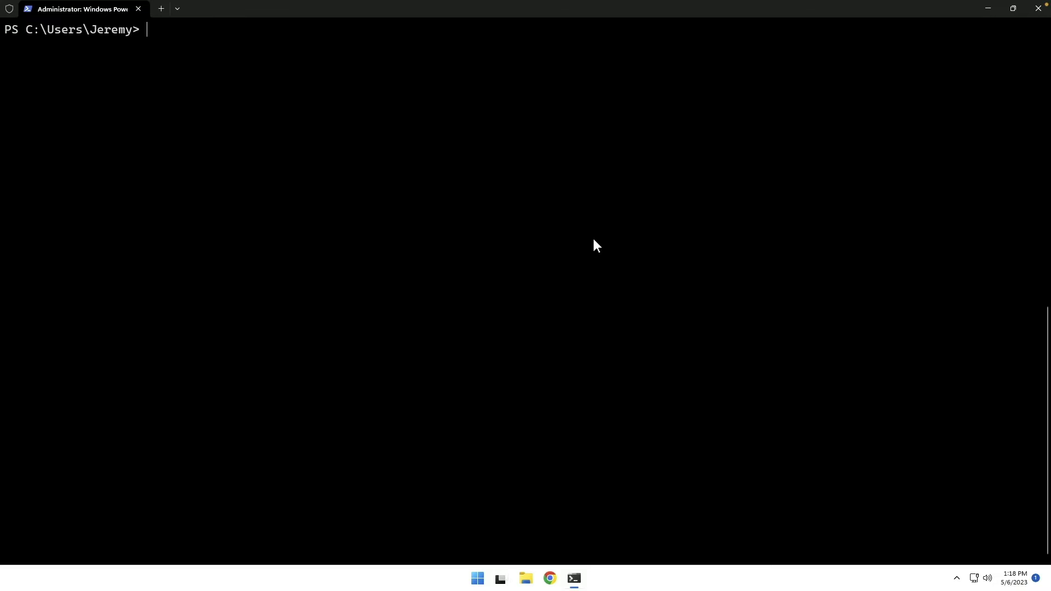
{"action": "type", "text": "winget search wingetui"}
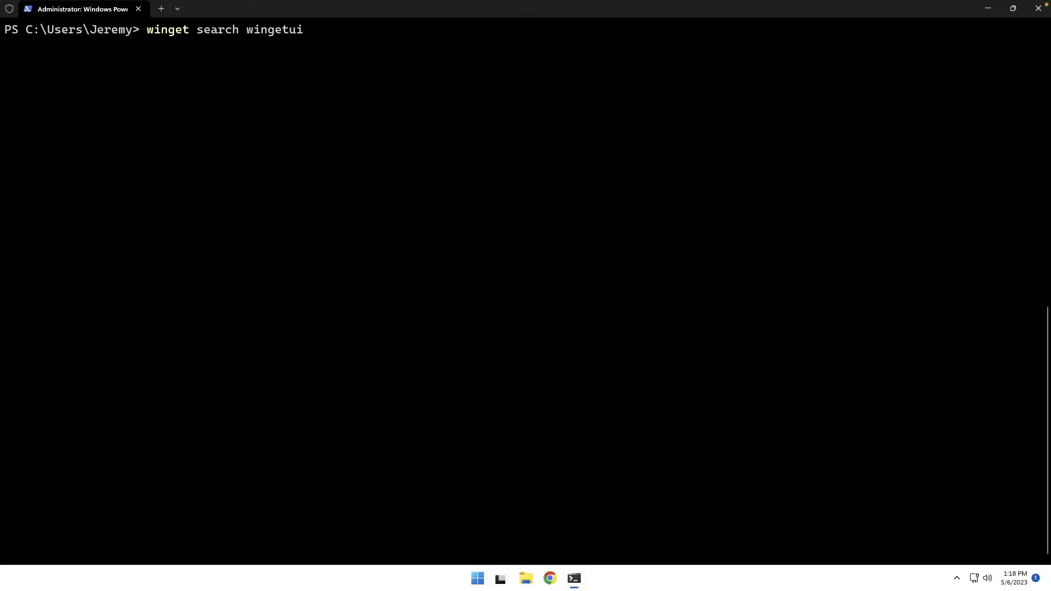
{"action": "key", "text": "Return"}
Install the WingetUI package with 'winget install SomePythonThings.WingetUIStore' using the copied ID
{"action": "left_click_drag", "start_coordinate": [69, 74], "coordinate": [277, 72]}
{"action": "key", "text": "ctrl+c"}
{"action": "type", "text": "winget install"}
{"action": "key", "text": "ctrl+v"}
{"action": "key", "text": "Return"}
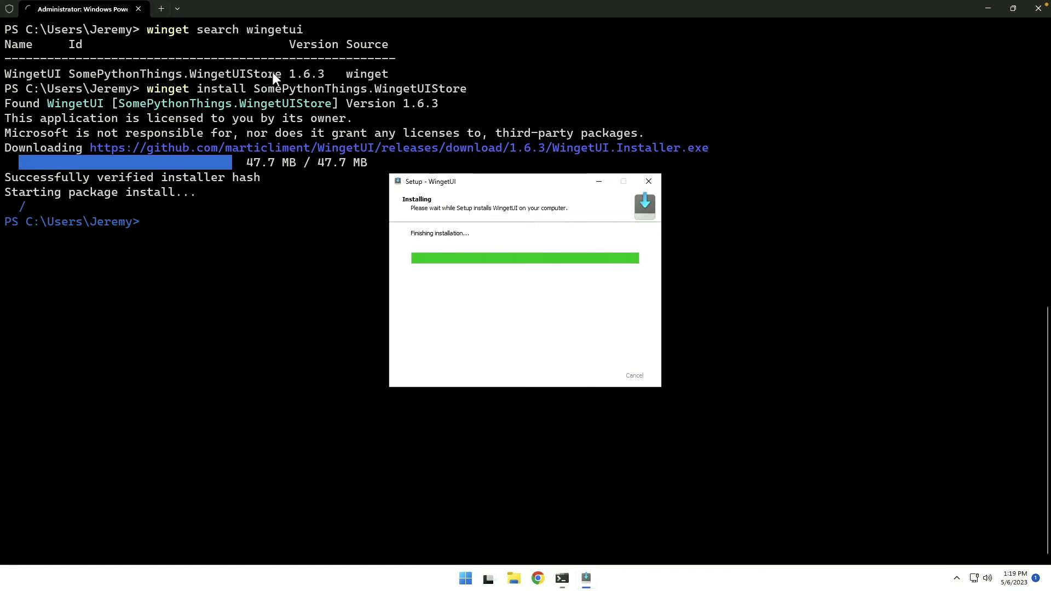
Finish WingetUI setup with Scoop enabled, dismiss the Scoop and admin prompts, then close WingetUI and Terminal
{"action": "left_click", "coordinate": [375, 346]}
{"action": "left_click", "coordinate": [651, 494]}
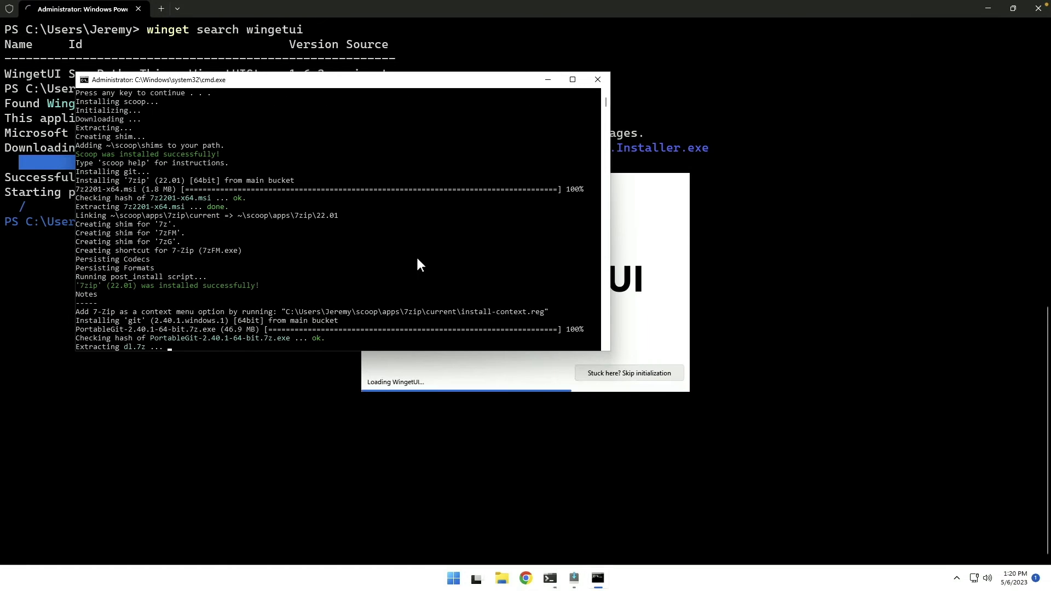
{"action": "left_click", "coordinate": [401, 206]}
{"action": "key", "text": "Return"}
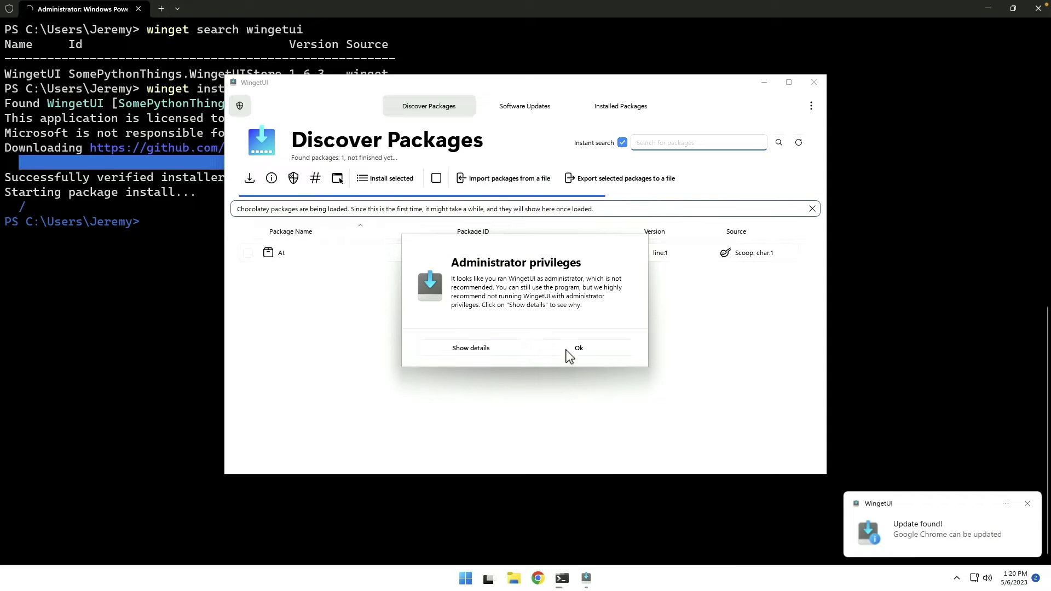
{"action": "left_click", "coordinate": [567, 354]}
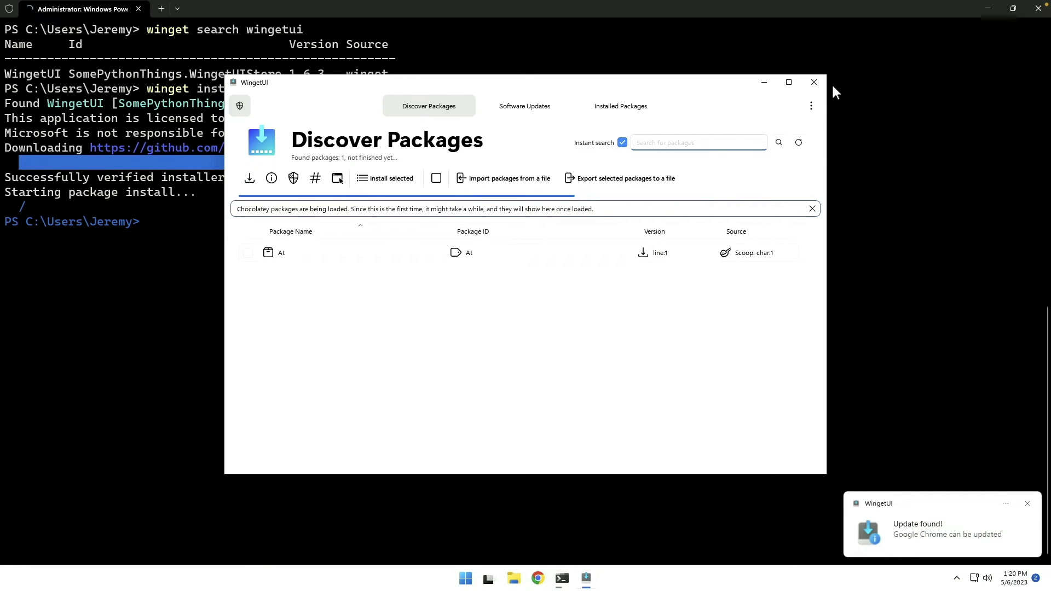
{"action": "left_click", "coordinate": [813, 82]}
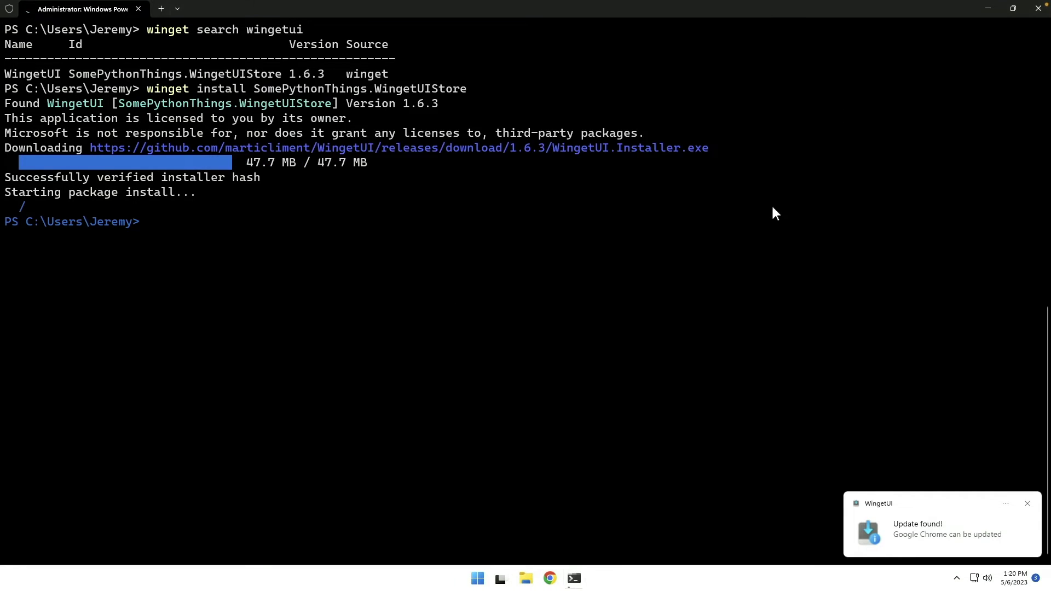
{"action": "left_click", "coordinate": [1036, 10]}
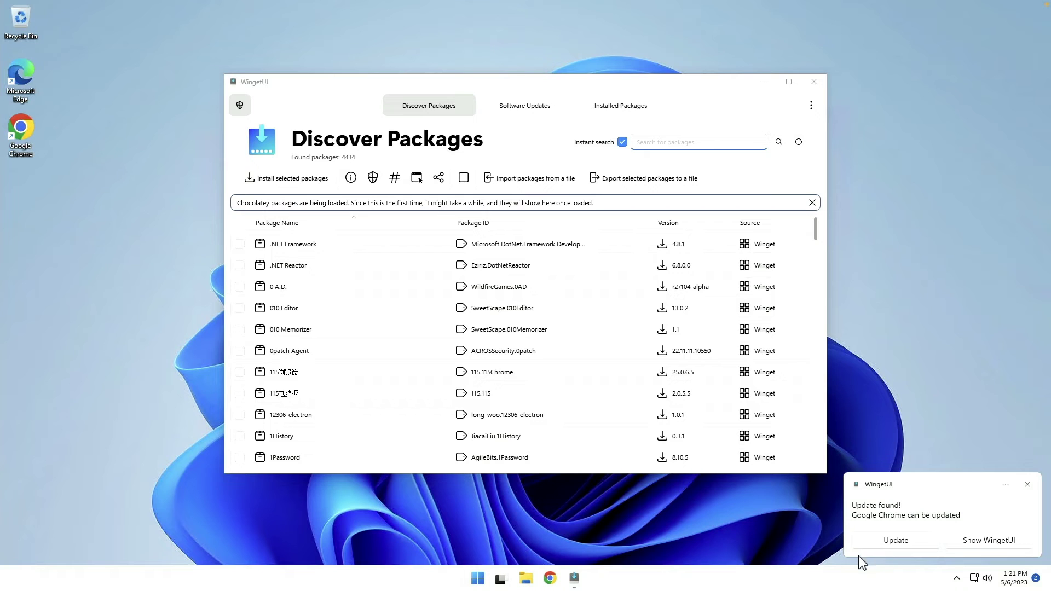
Accept the Google Chrome update from the 'Update found!' notification
{"action": "left_click", "coordinate": [896, 542]}
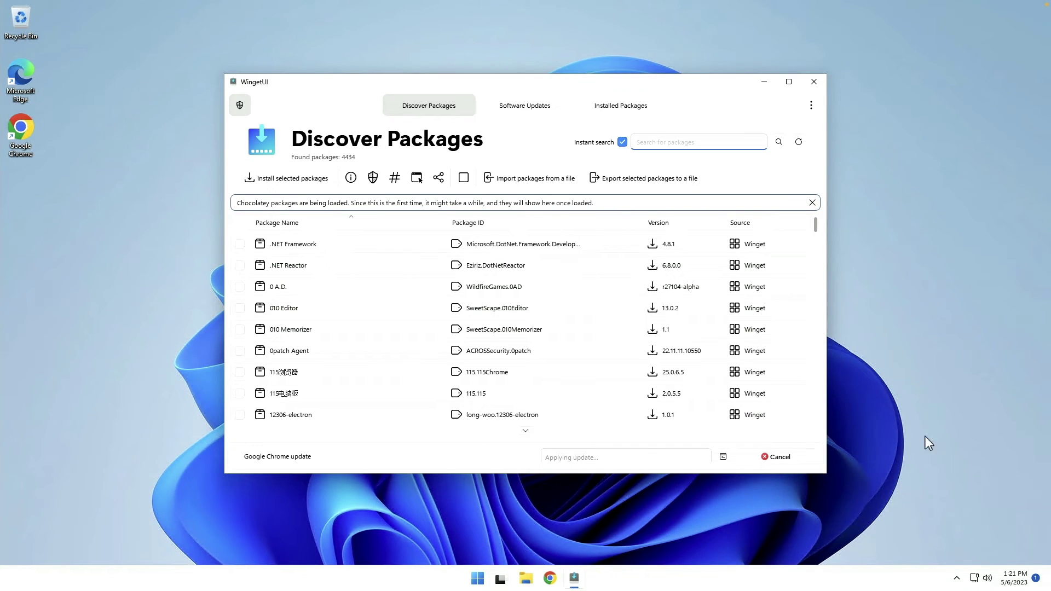
Update Google Chrome from Software Updates, cancel the duplicate queued update, and return to Discover Packages
{"action": "left_click", "coordinate": [525, 106]}
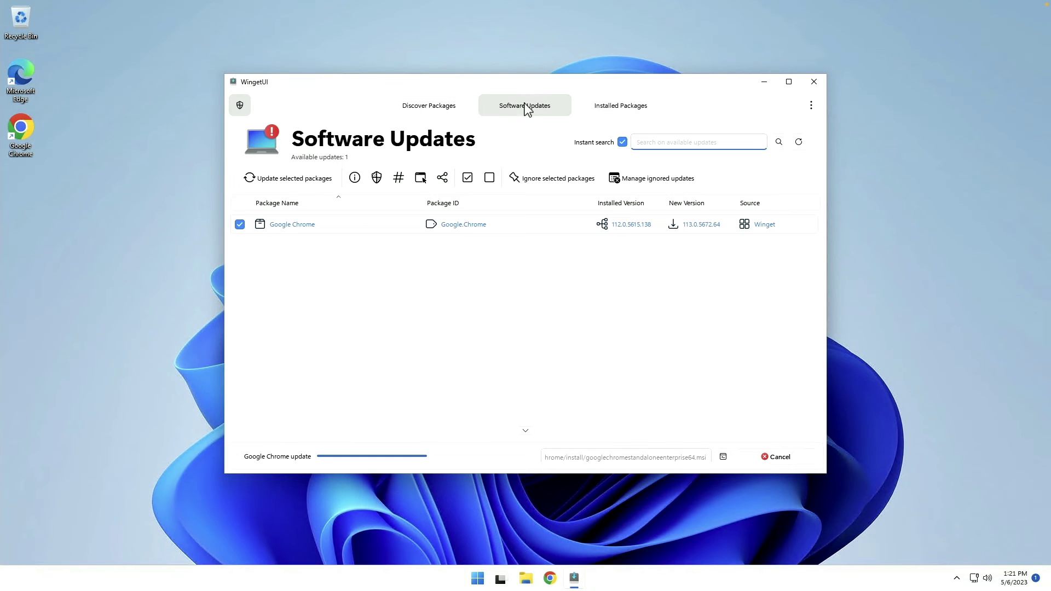
{"action": "left_click", "coordinate": [288, 180]}
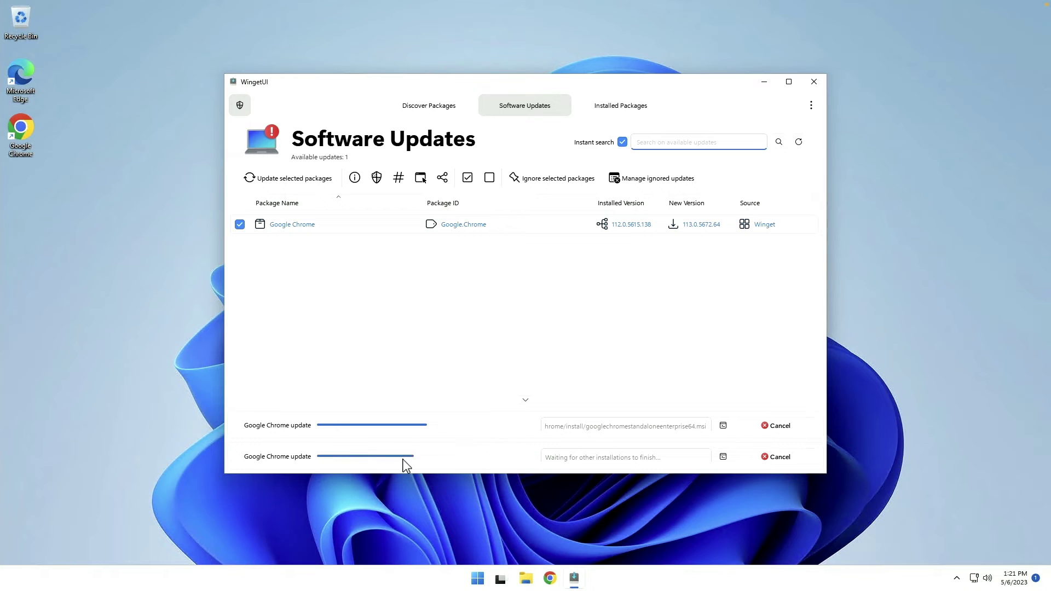
{"action": "left_click", "coordinate": [789, 459]}
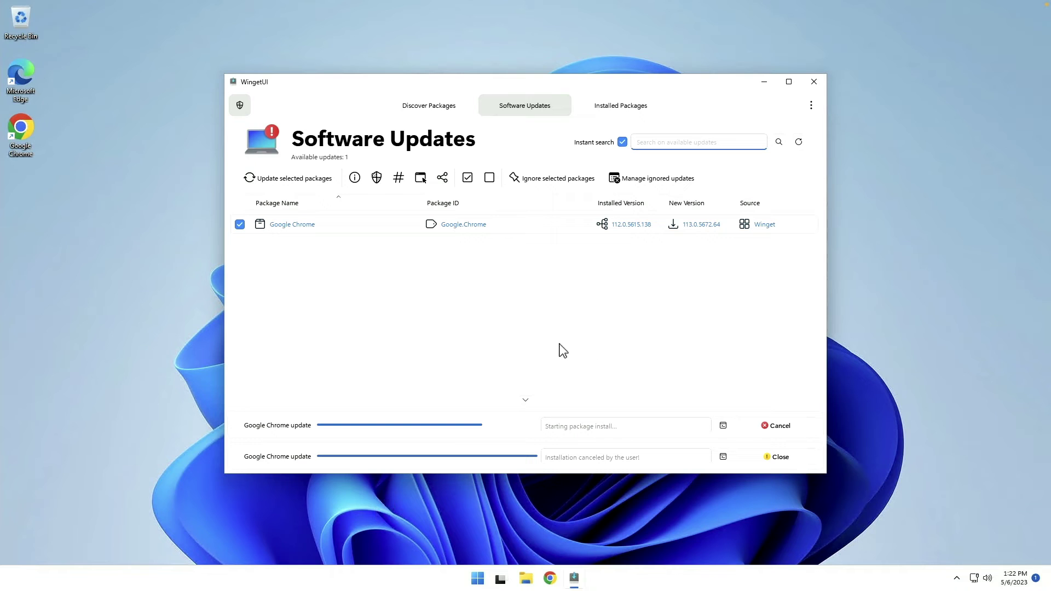
{"action": "left_click", "coordinate": [442, 109]}
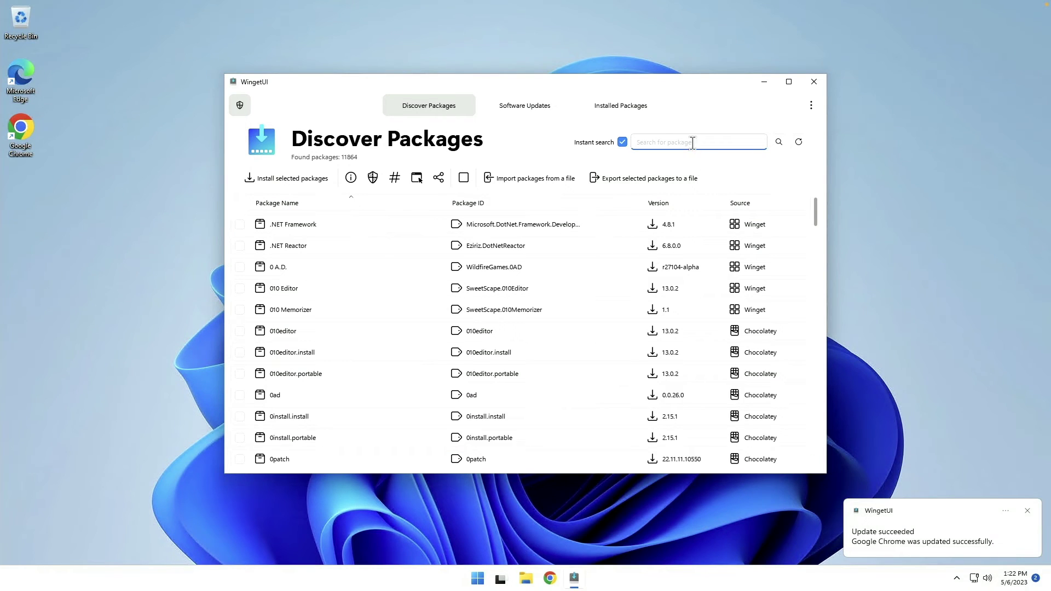
Search 'LibreOffi', check the Winget LibreOffice 7.5.3.2 package, and install it
{"action": "type", "text": "Libre"}
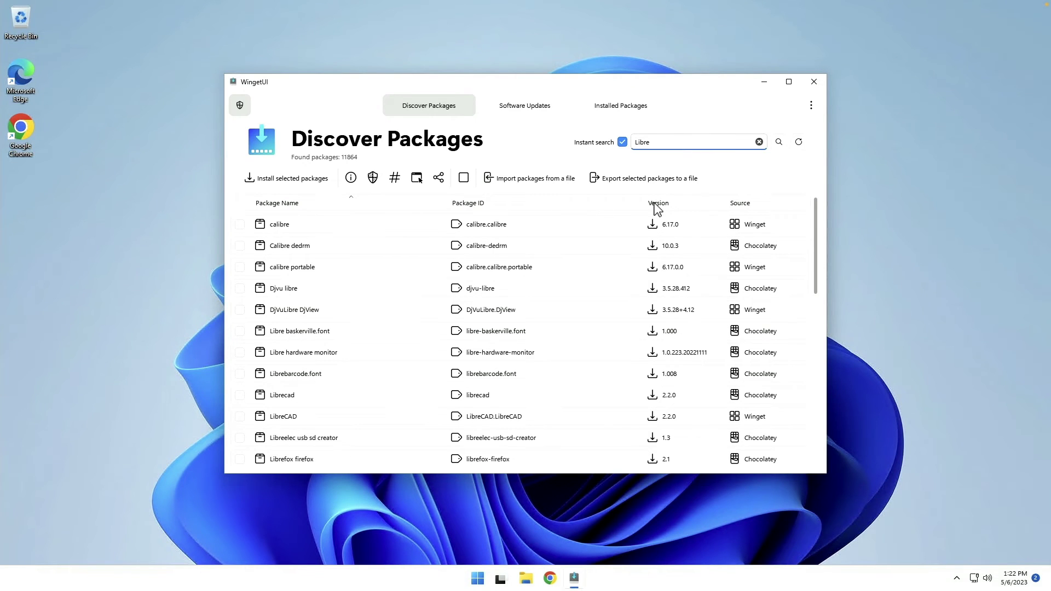
{"action": "type", "text": "Office"}
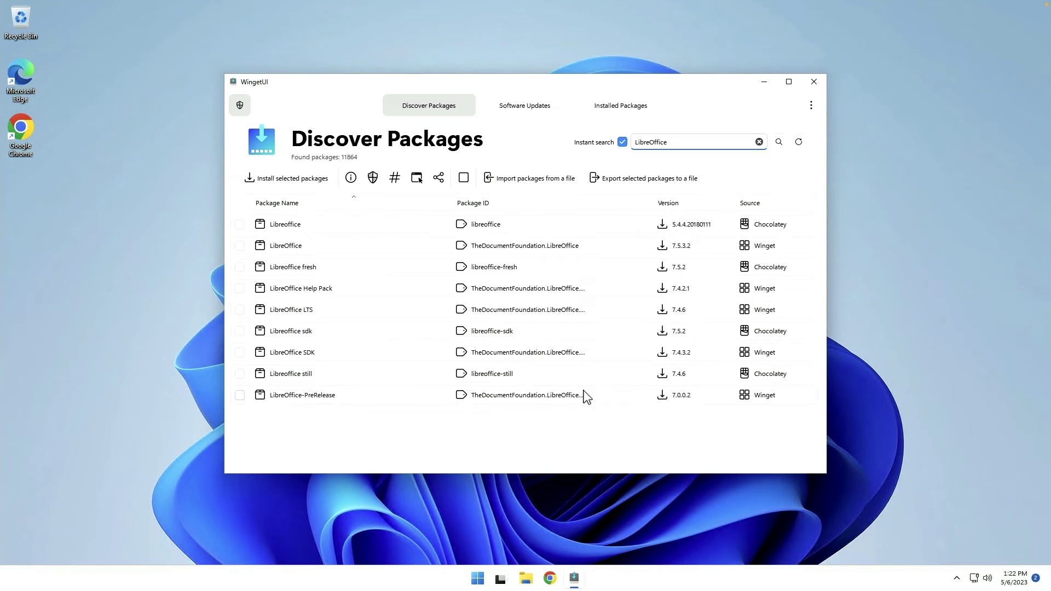
{"action": "left_click", "coordinate": [478, 255]}
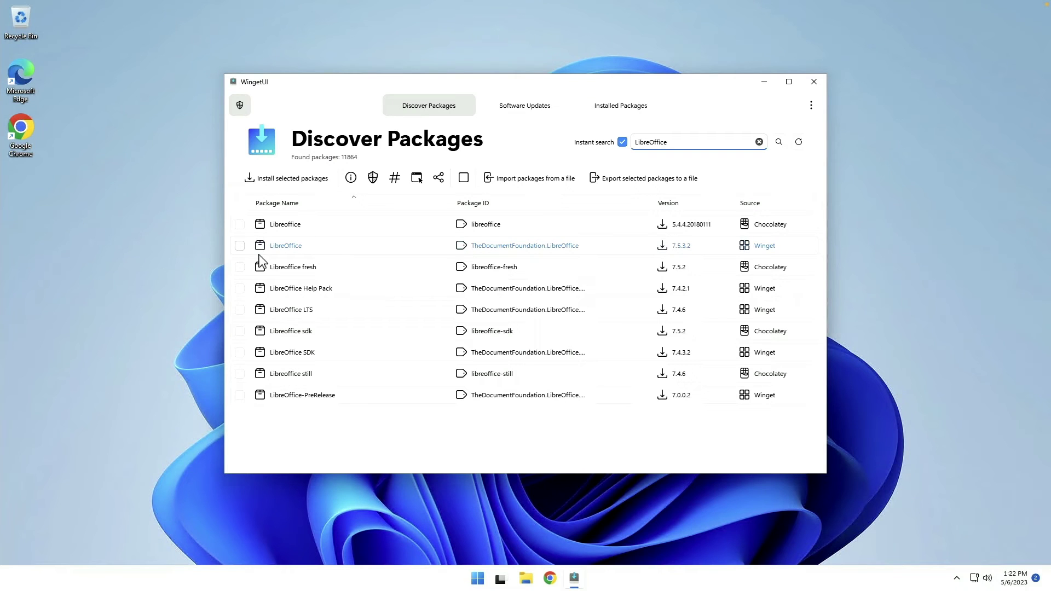
{"action": "left_click", "coordinate": [240, 246]}
{"action": "left_click", "coordinate": [284, 178]}
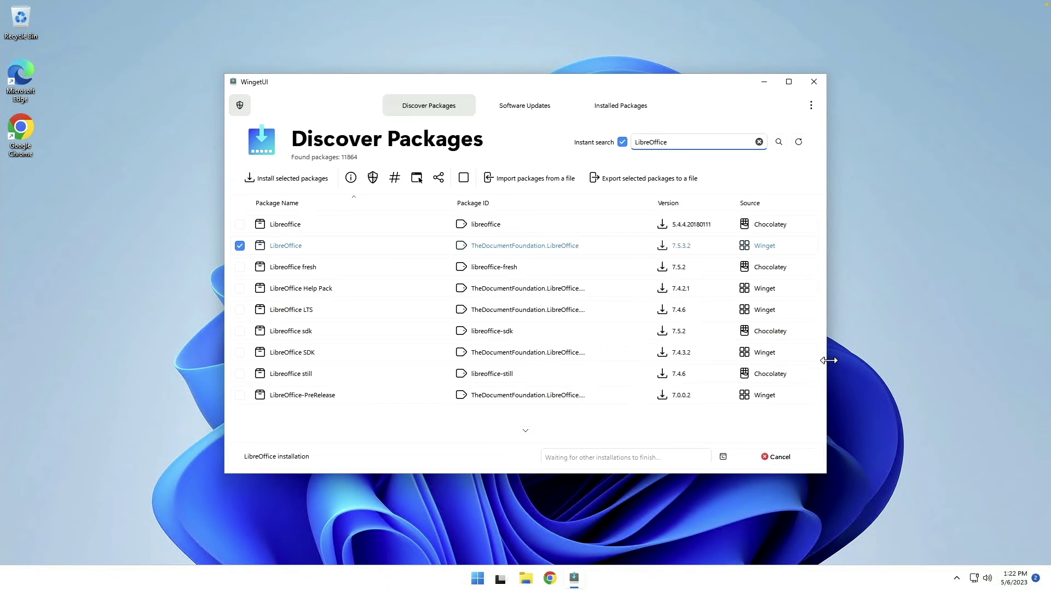
Show Installed Packages and scroll through the 60 installed packages
{"action": "left_click", "coordinate": [620, 105]}
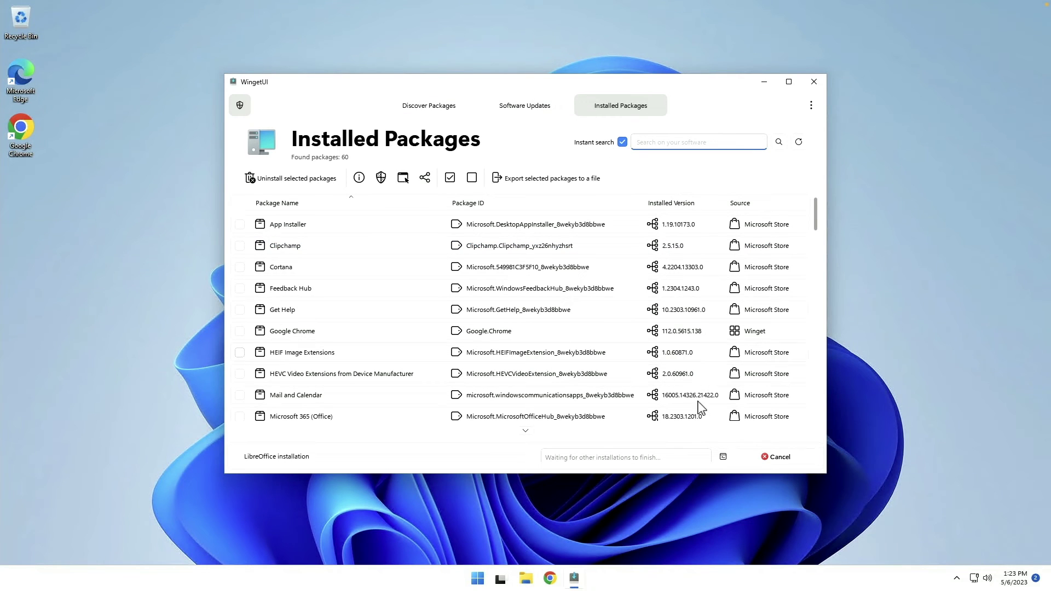
{"action": "scroll", "coordinate": [743, 331], "scroll_direction": "down", "scroll_amount": 2}
{"action": "scroll", "coordinate": [743, 332], "scroll_direction": "down", "scroll_amount": 15}
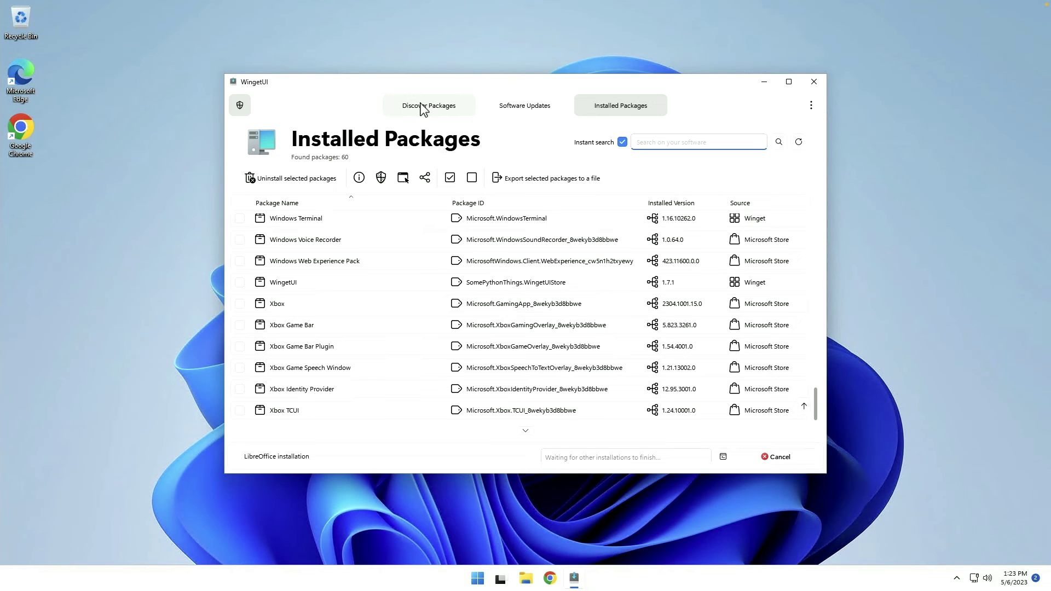
Return to Discover Packages showing the LibreOffice search results
{"action": "left_click", "coordinate": [422, 108]}
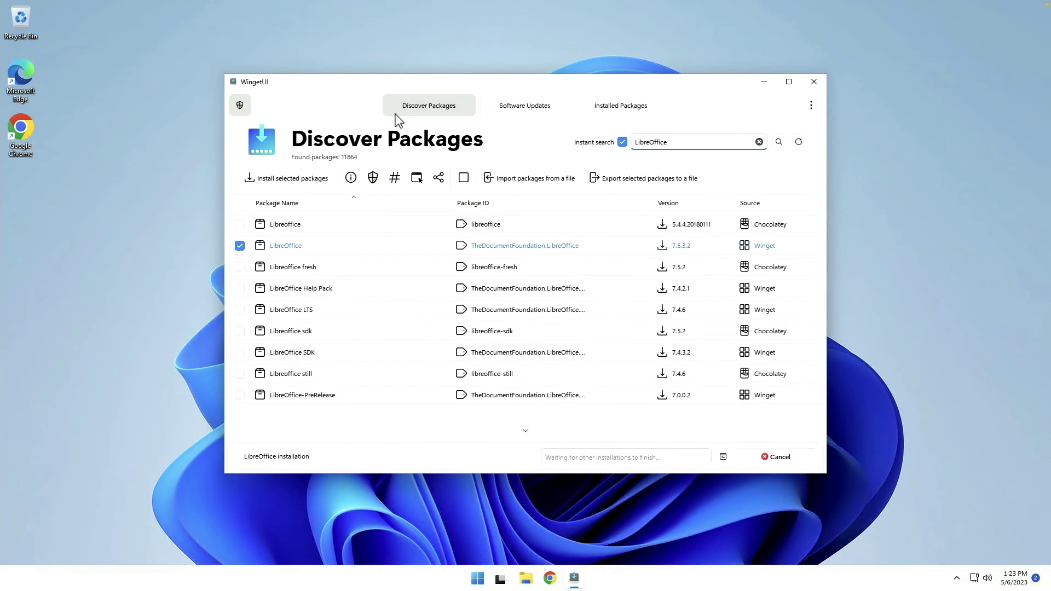